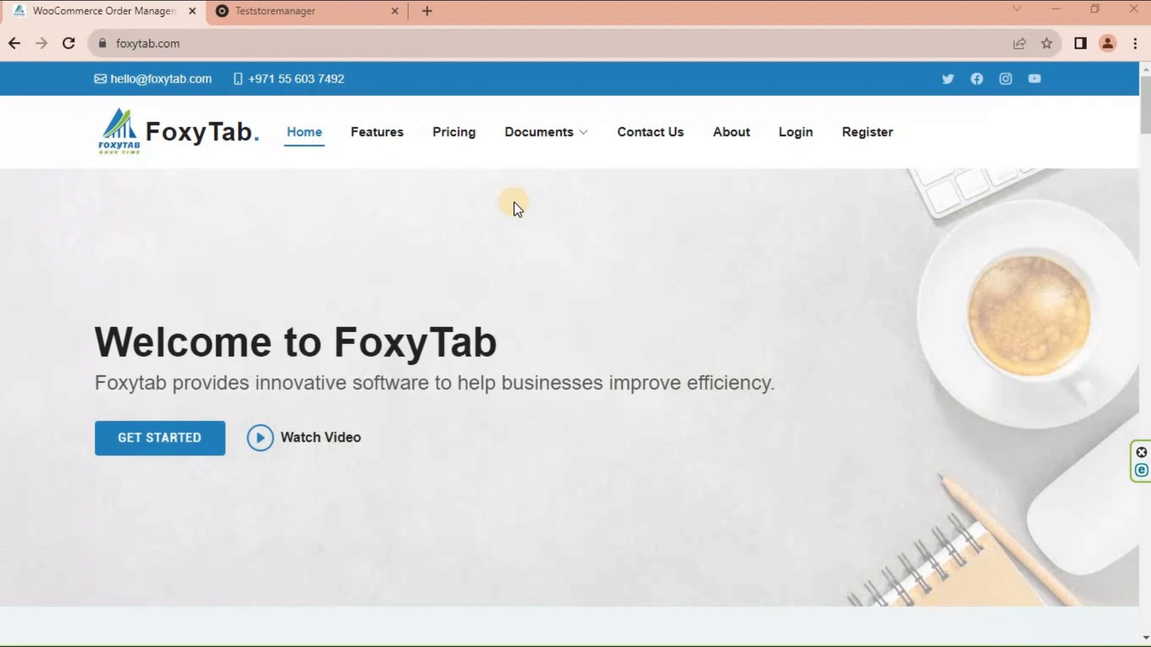
Step: Open the Installation page of the FoxyTab user guide and follow its note's link to Microsoft's SQL Server downloads page
mouse_move(583, 141)
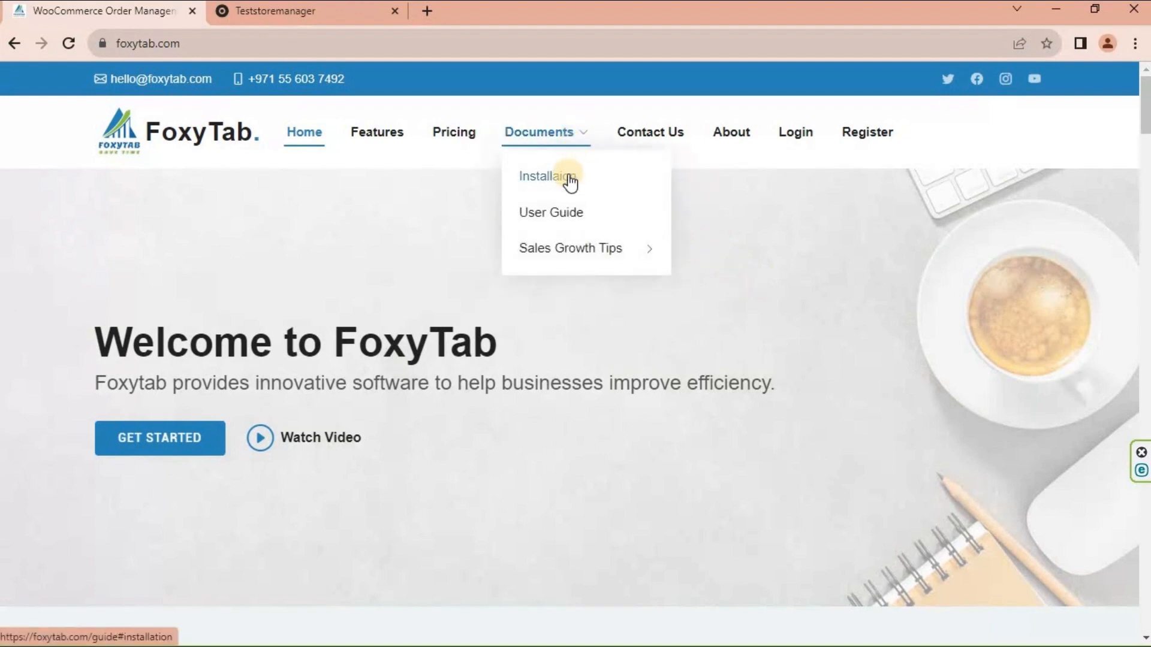
left_click(569, 179)
mouse_move(590, 247)
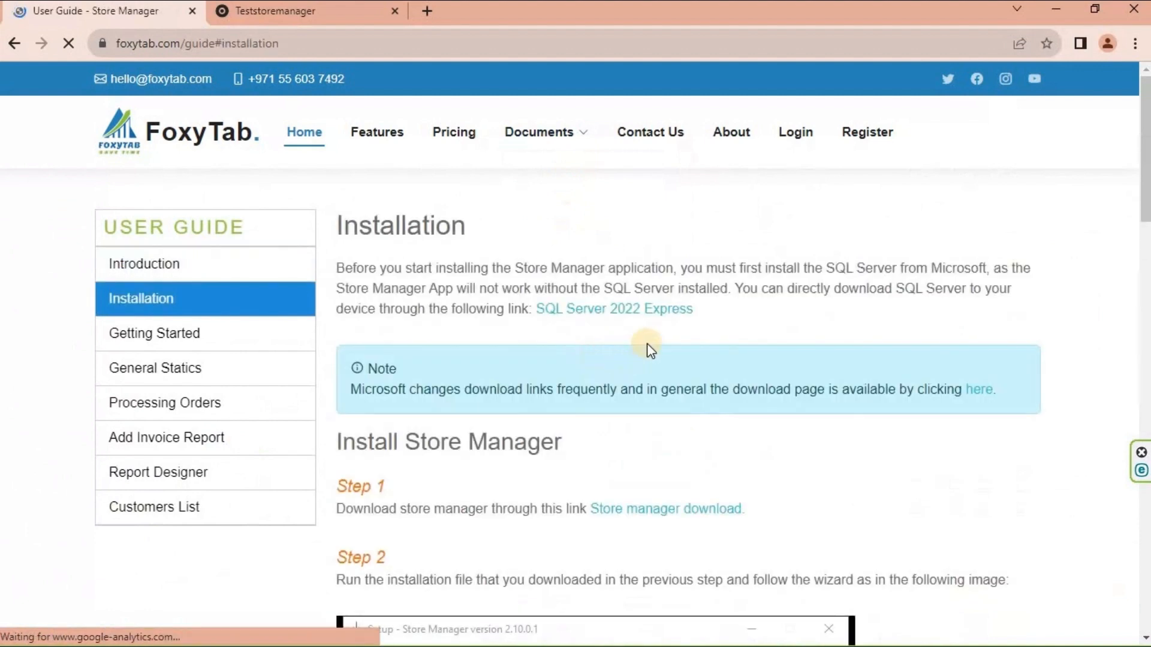
scroll(611, 323, "down", 2)
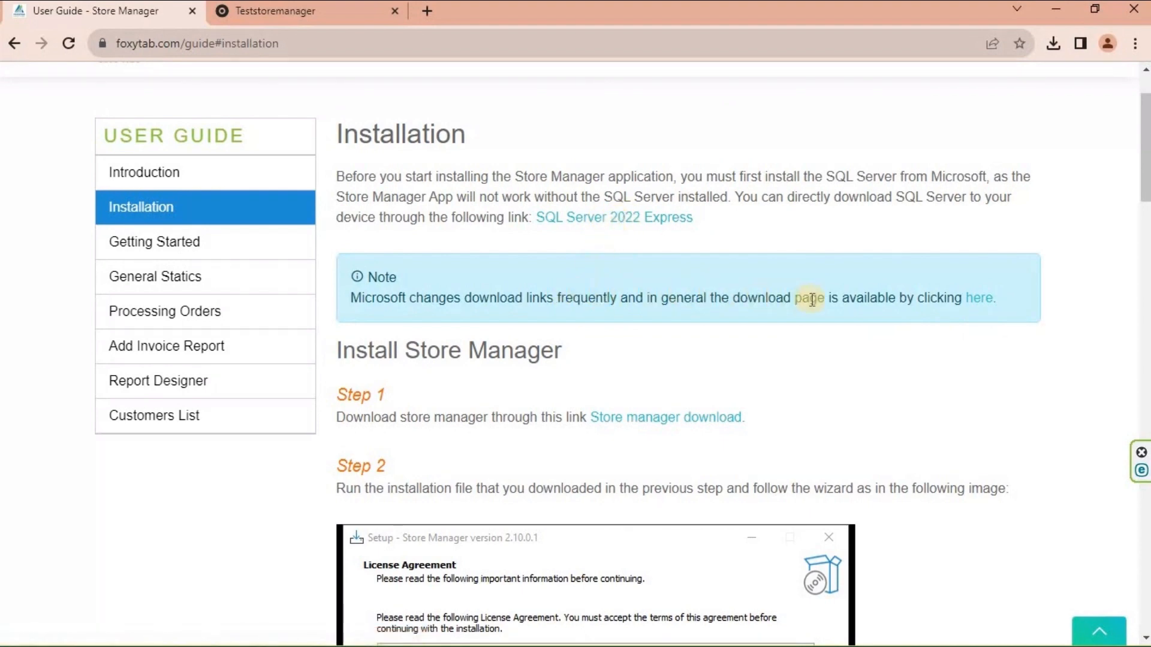
left_click(981, 297)
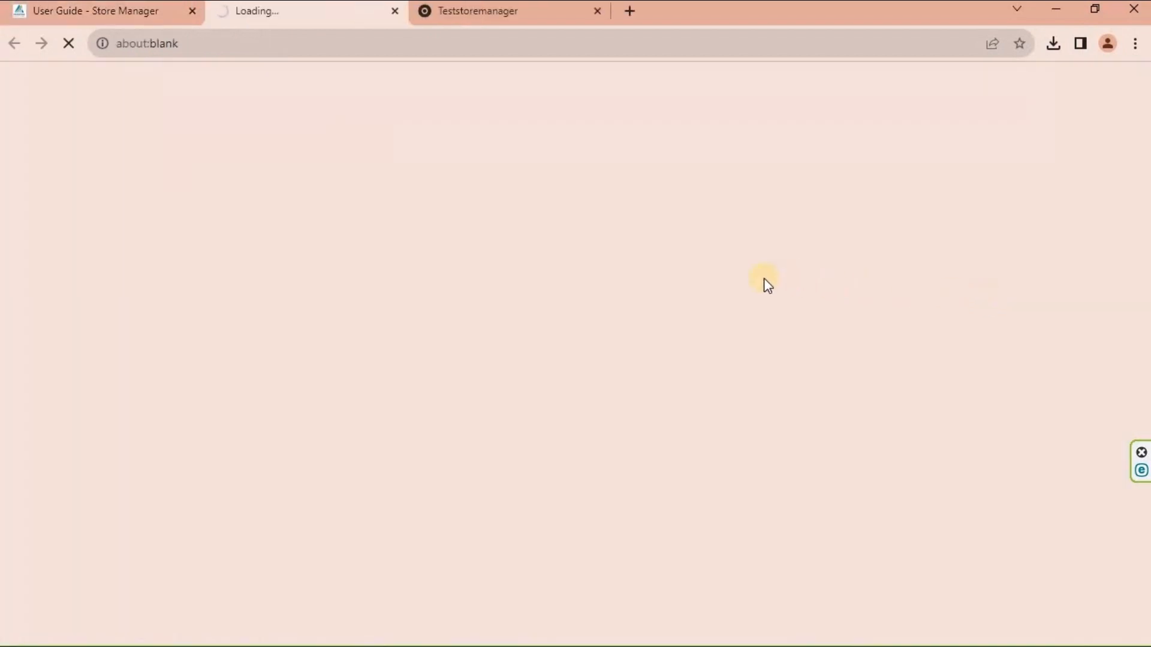
Step: Download the free SQL Server 2022 Express edition
scroll(764, 278, "down", 4)
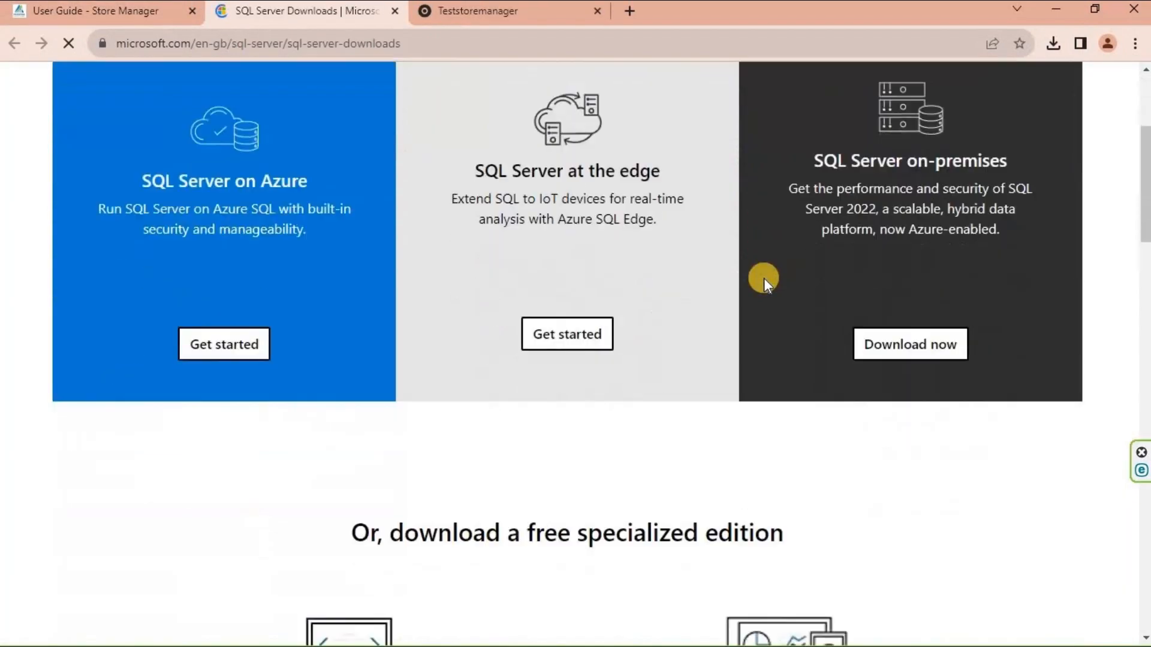
scroll(763, 278, "down", 5)
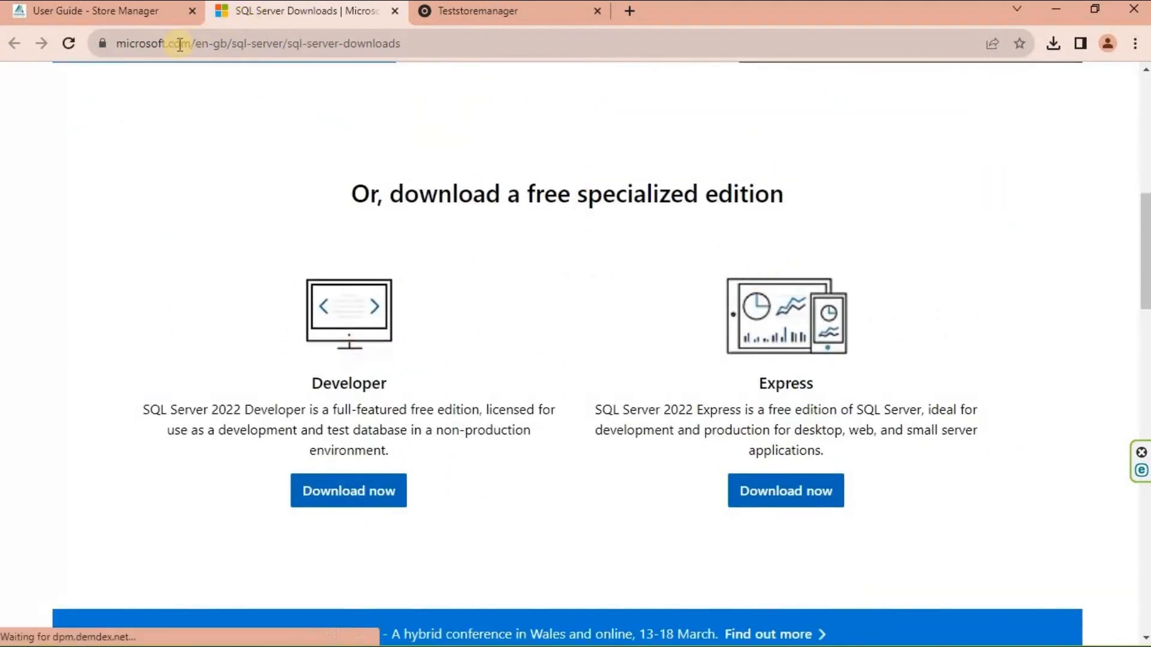
scroll(720, 288, "down", 1)
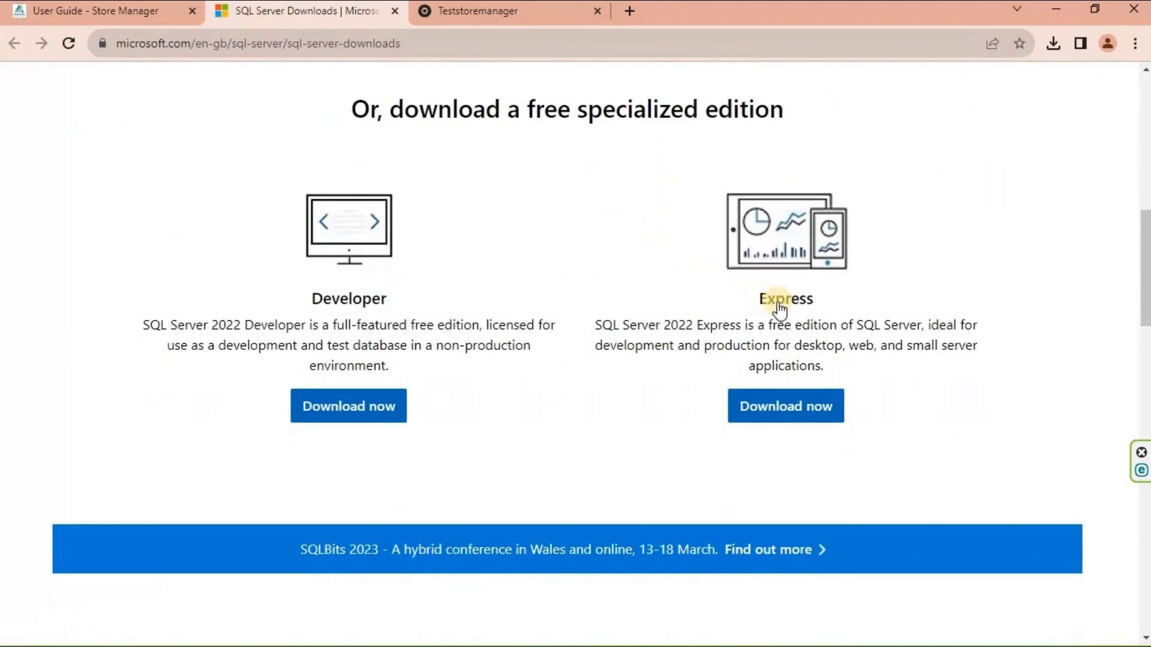
left_click(782, 411)
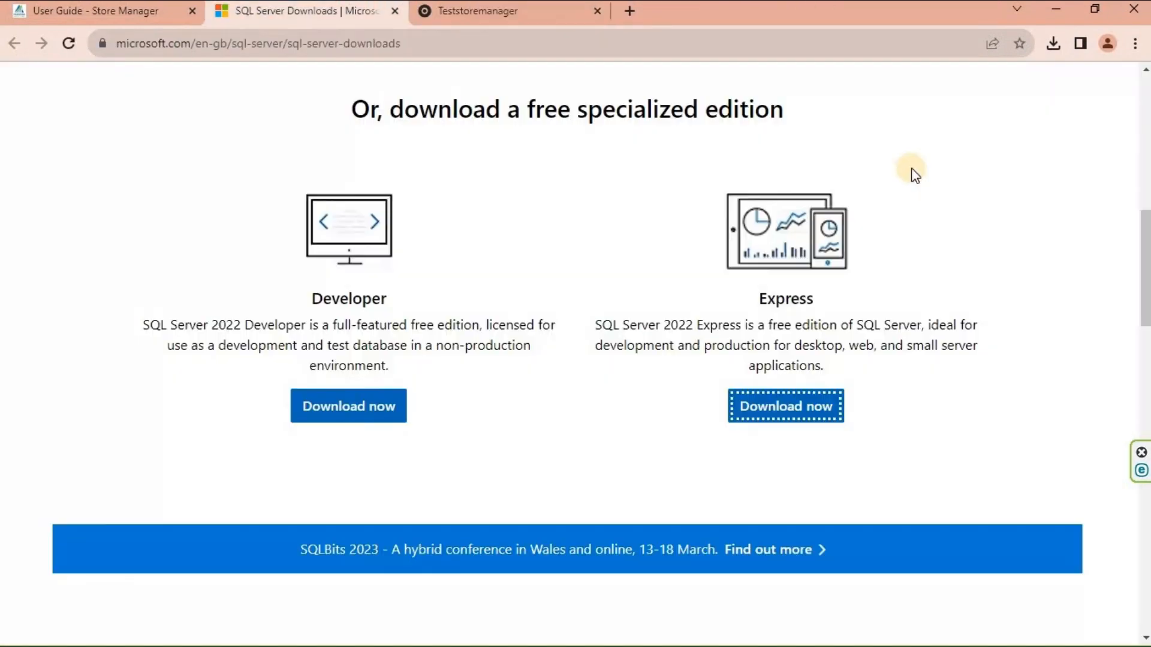
Step: Walk through the downloaded SQL Server Express installer's Basic installation up to the install location, and exit the installer
left_click(1052, 46)
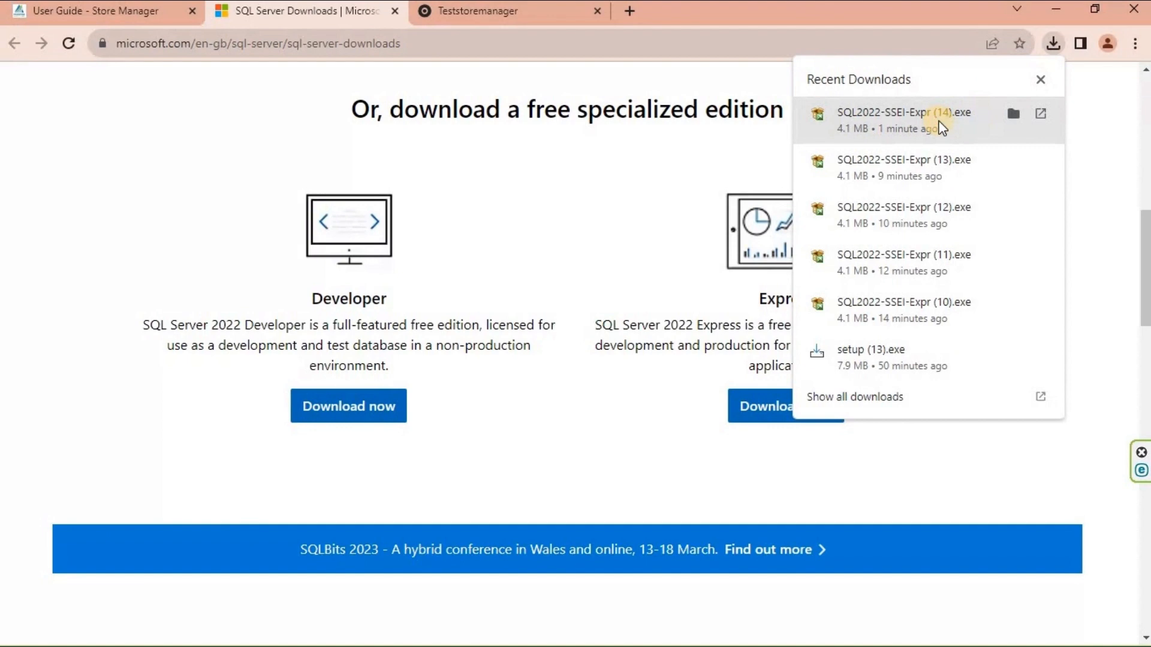
left_click(842, 162)
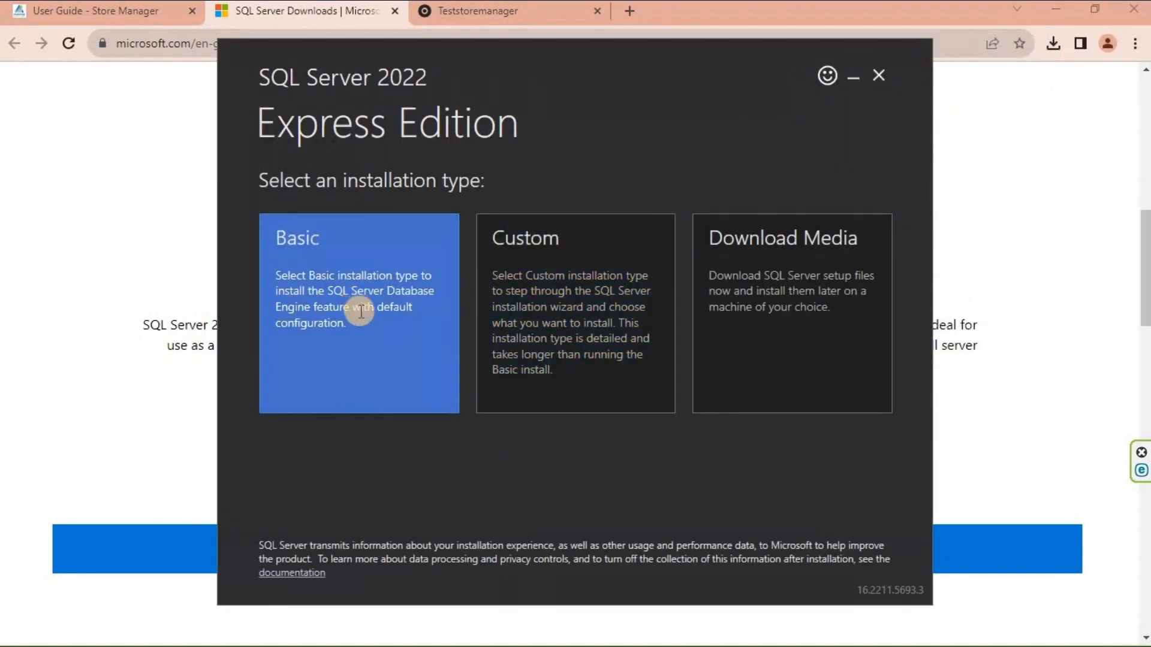
left_click(359, 305)
left_click(816, 546)
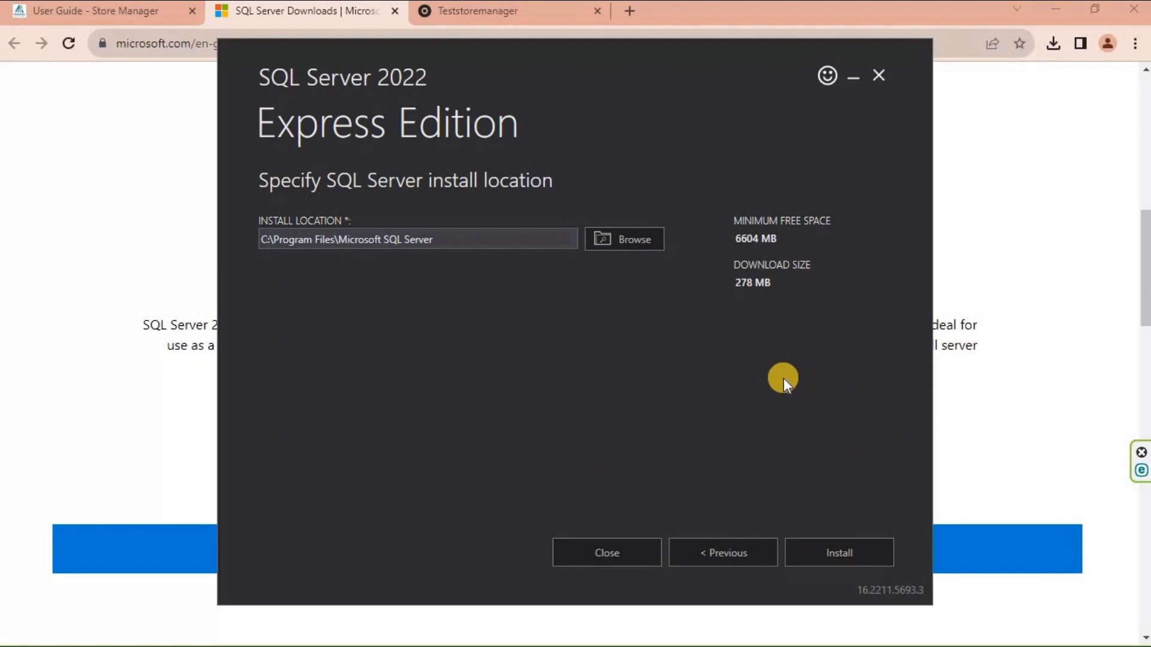
left_click(879, 76)
left_click(585, 359)
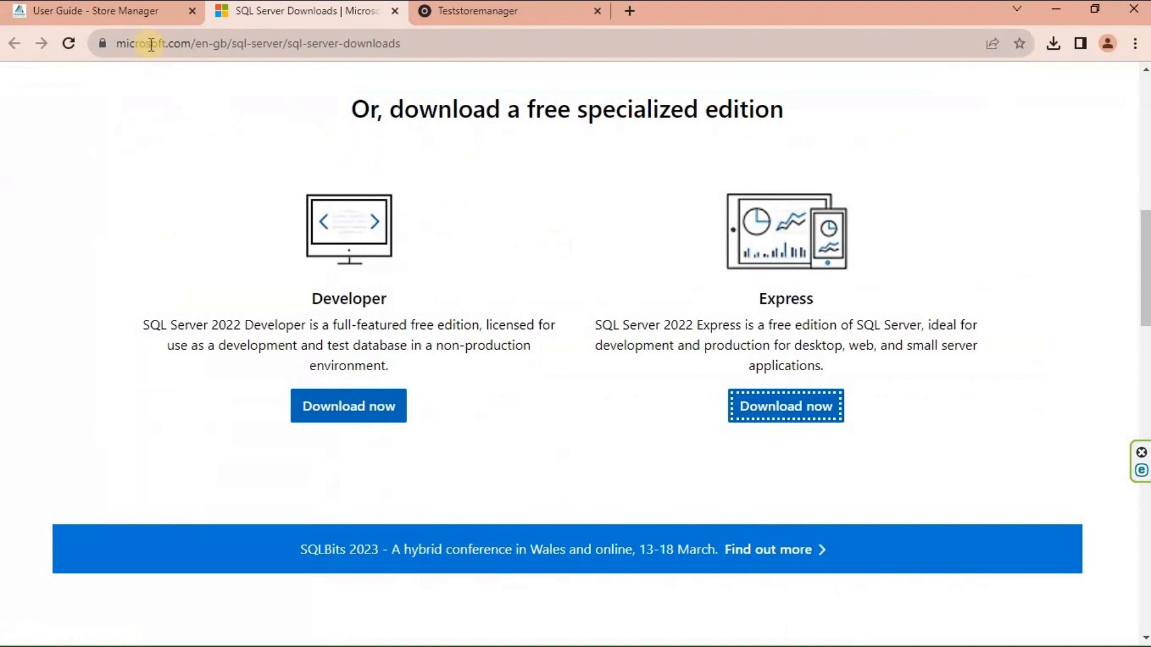
Step: Return to the FoxyTab site, open its registration form, and fill in the customer's name and e-mail address
left_click(135, 12)
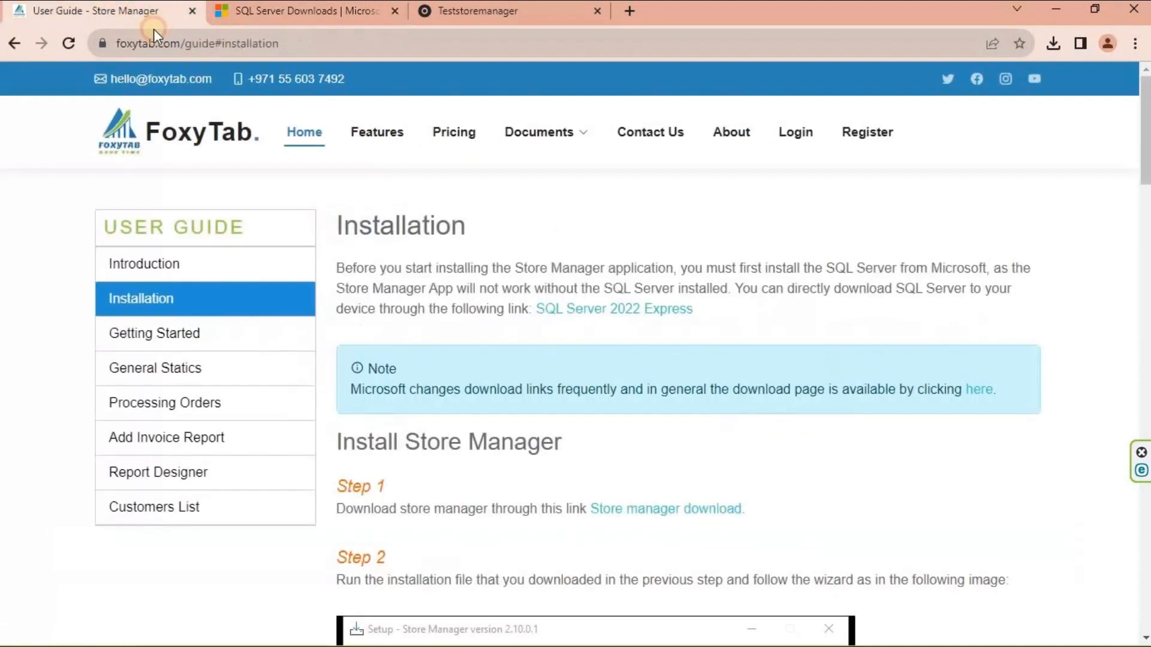
left_click(868, 143)
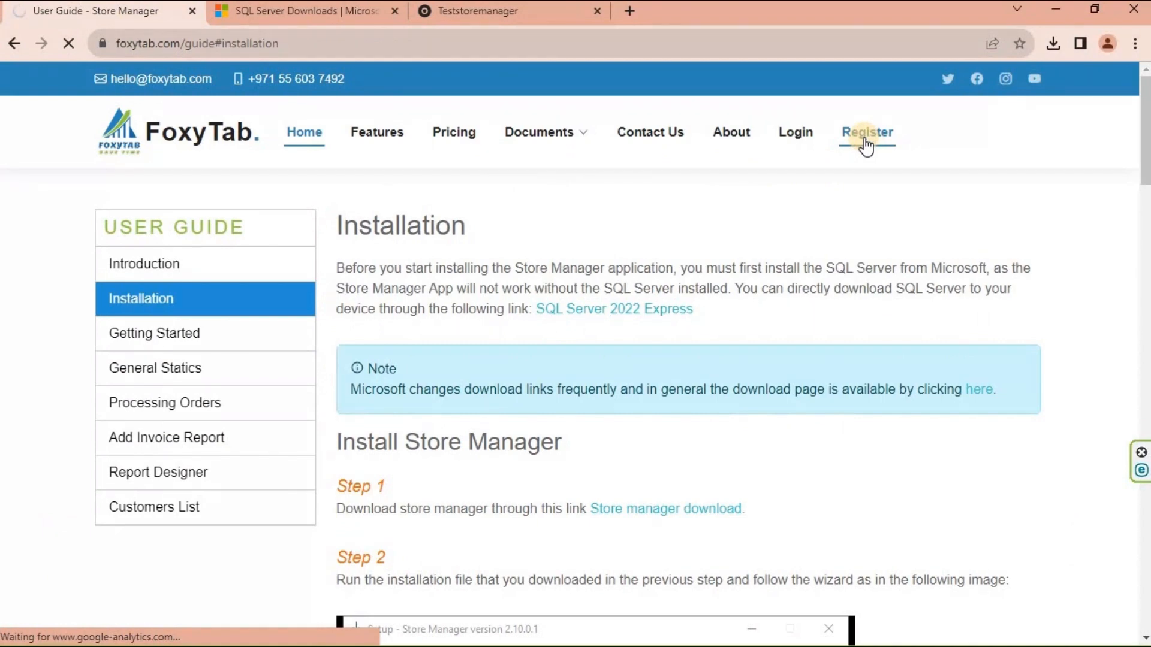
left_click(609, 276)
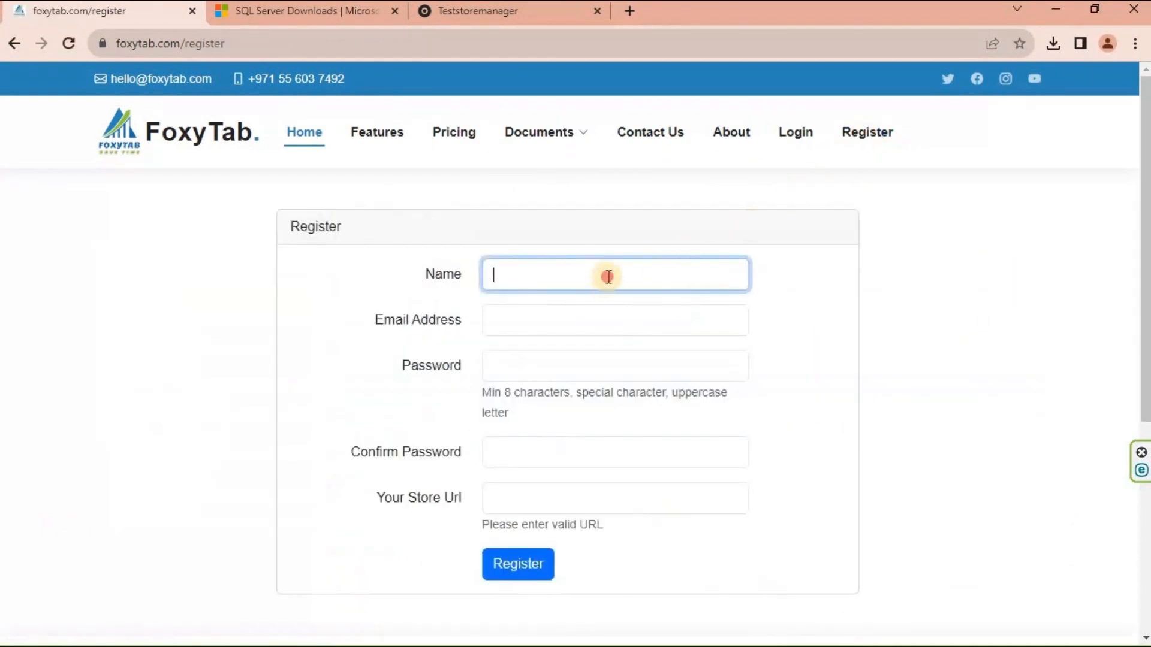
left_click(610, 312)
left_click(557, 322)
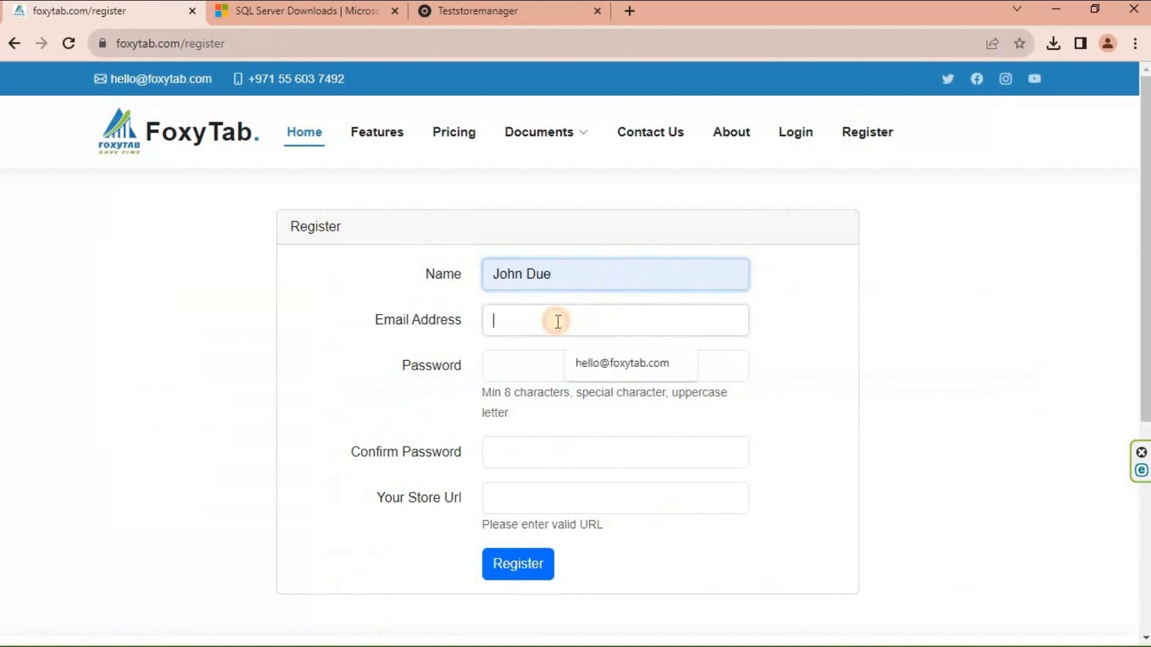
left_click(612, 363)
Step: Enter the account password and repeat it in the confirmation field of the registration form
left_click(543, 360)
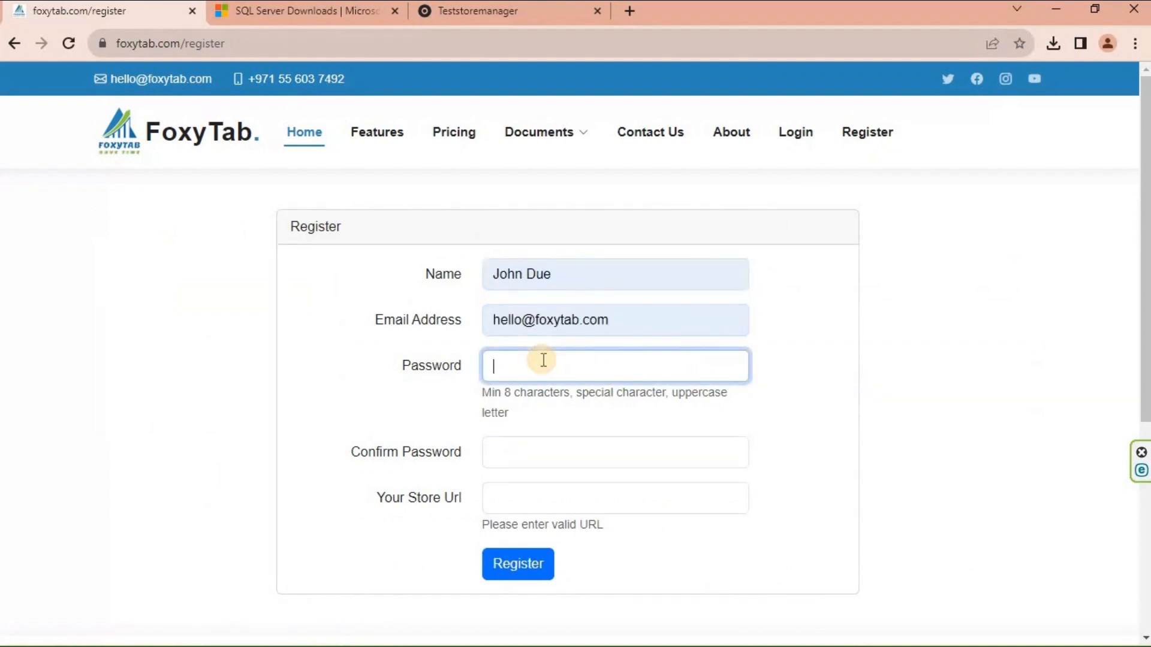
type("••••••••••")
key("Tab")
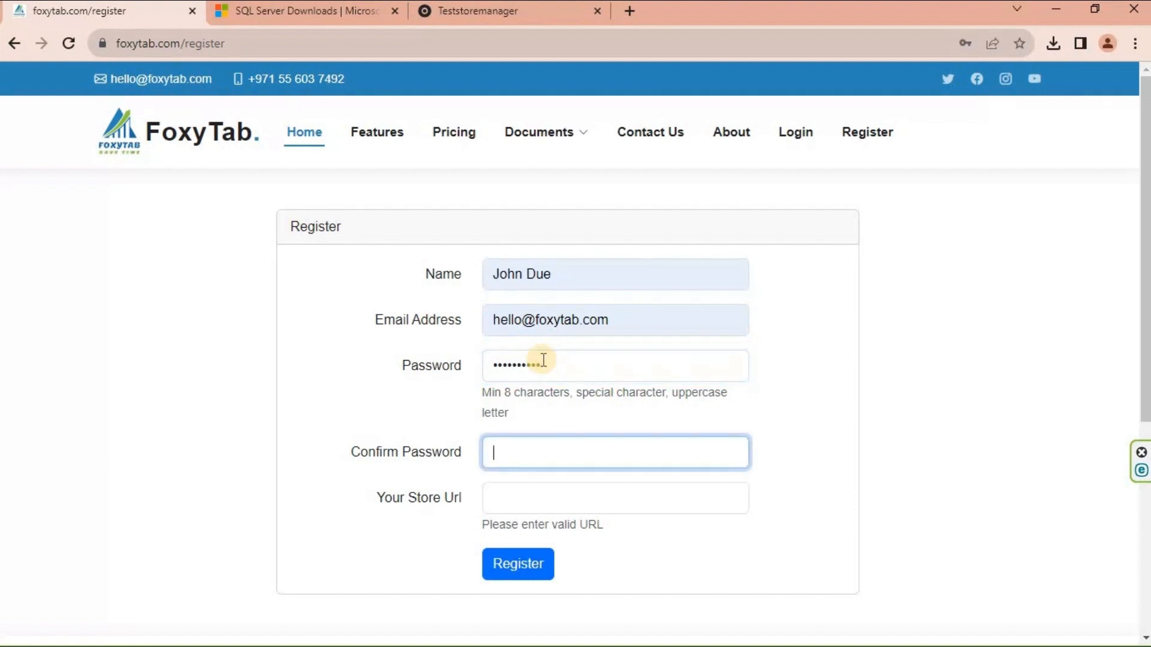
type("••••••••••")
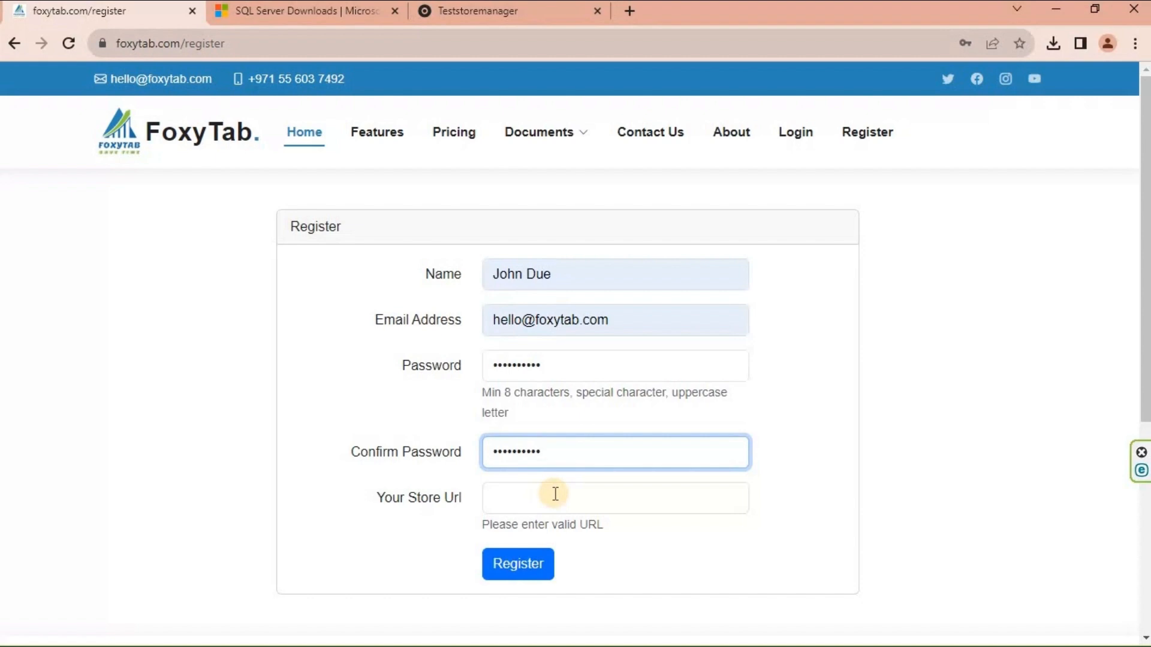
left_click(534, 13)
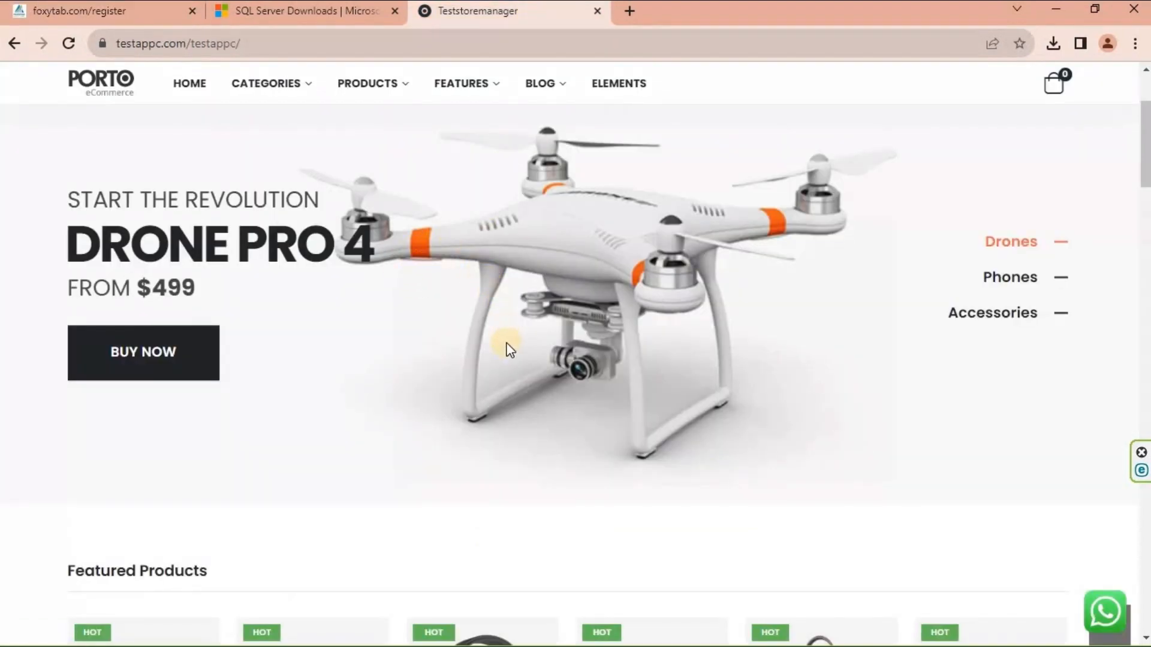
scroll(499, 351, "down", 12)
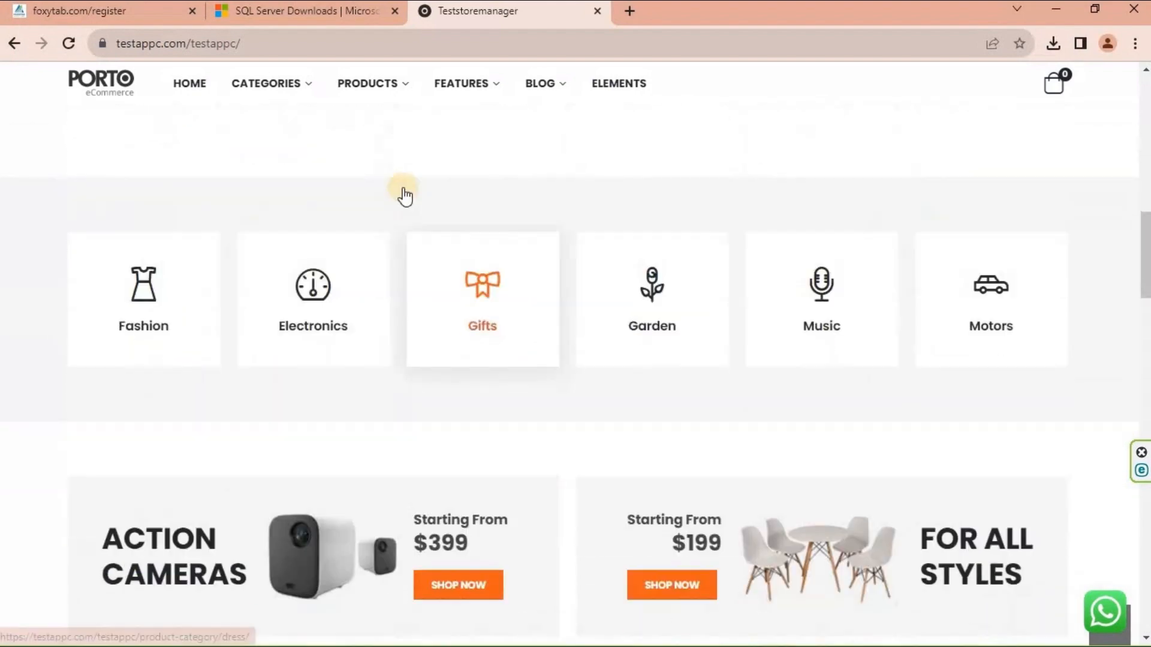
left_click(315, 44)
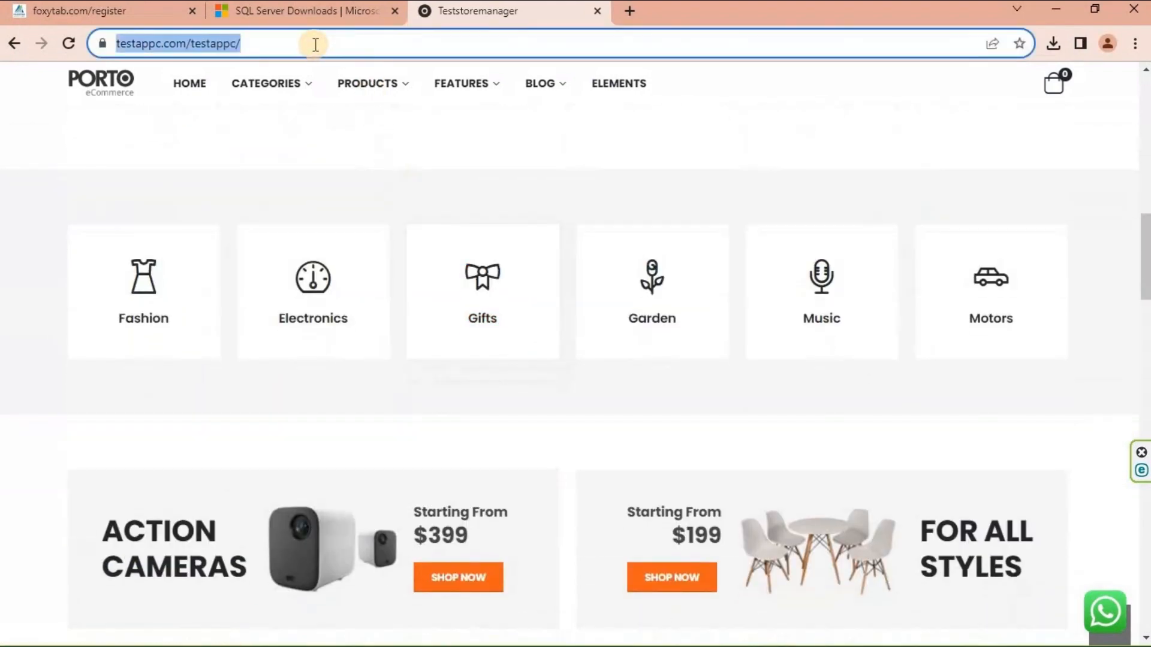
left_click(149, 12)
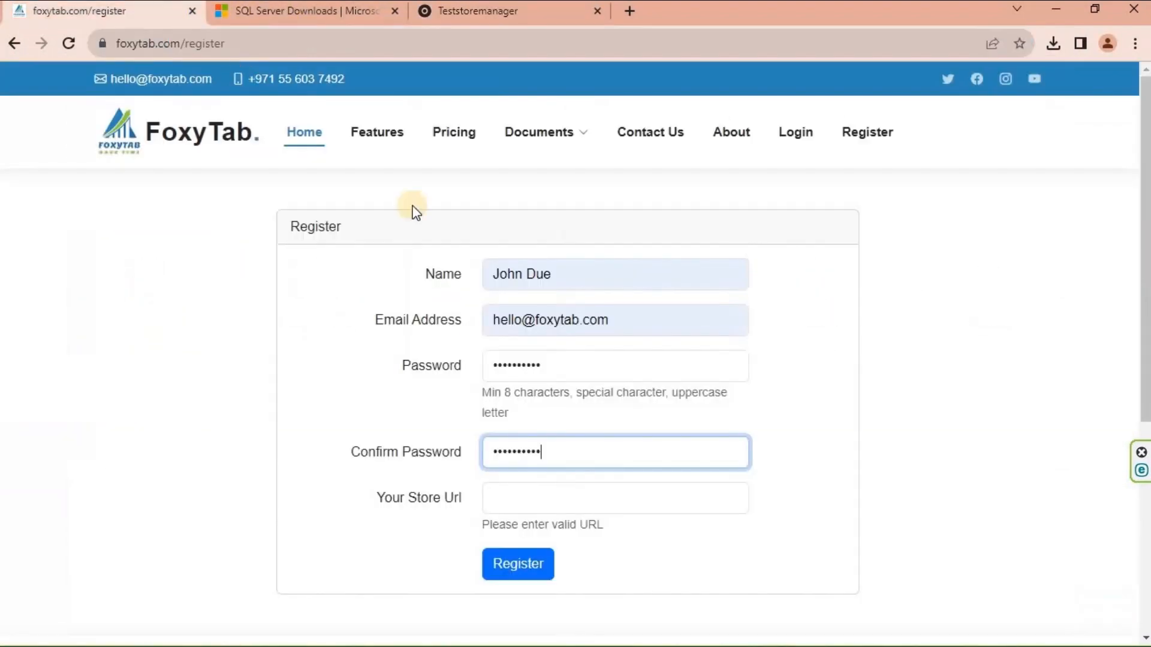
left_click(547, 492)
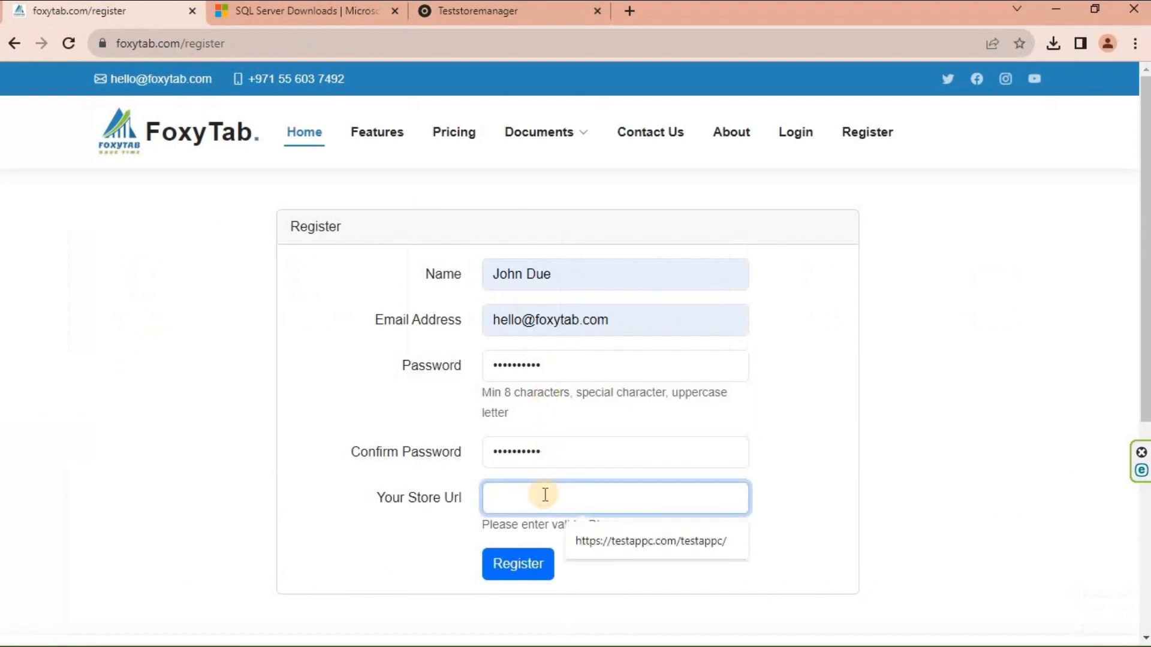
left_click(578, 541)
Step: Submit the registration and dismiss the browser's offer to save the password
left_click(526, 567)
left_click(525, 567)
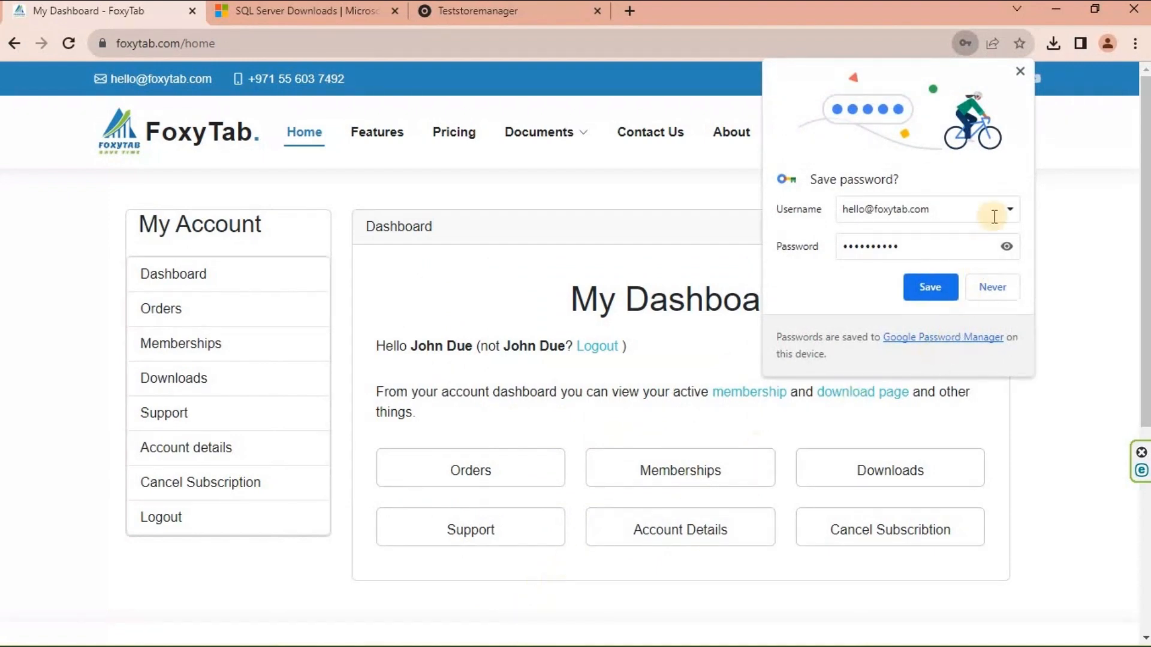
left_click(1021, 75)
left_click(588, 300)
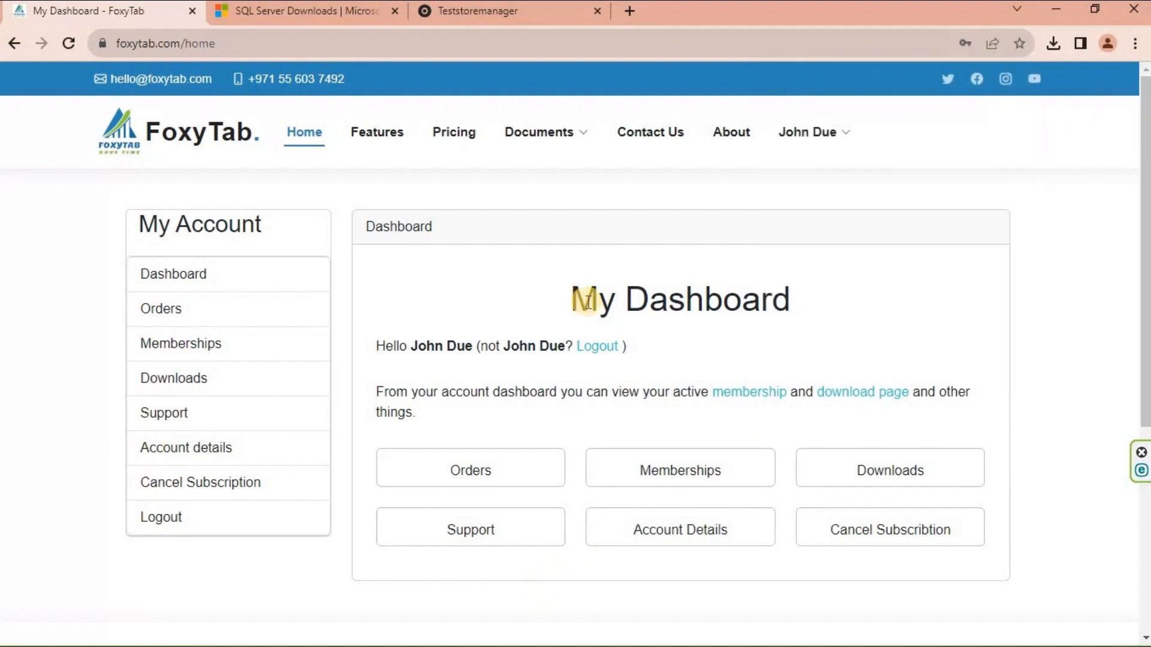
Step: Open the account's downloads page and download Setup.exe, version 2.10.0.1
left_click(261, 380)
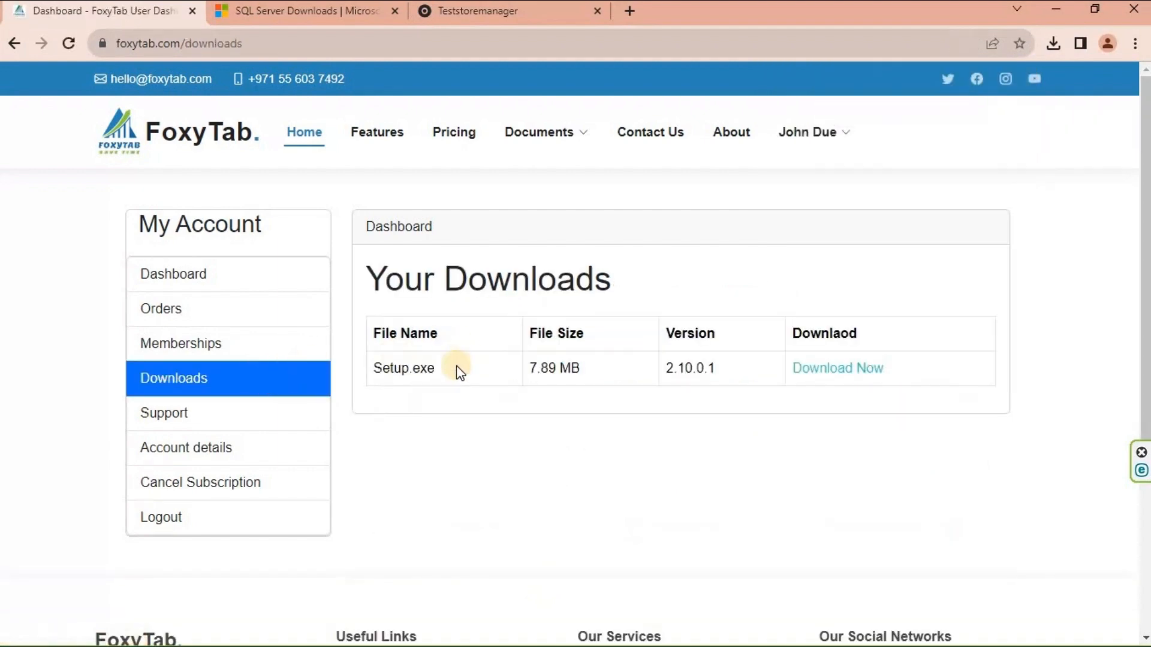
left_click(455, 371)
left_click_drag(456, 371, 372, 371)
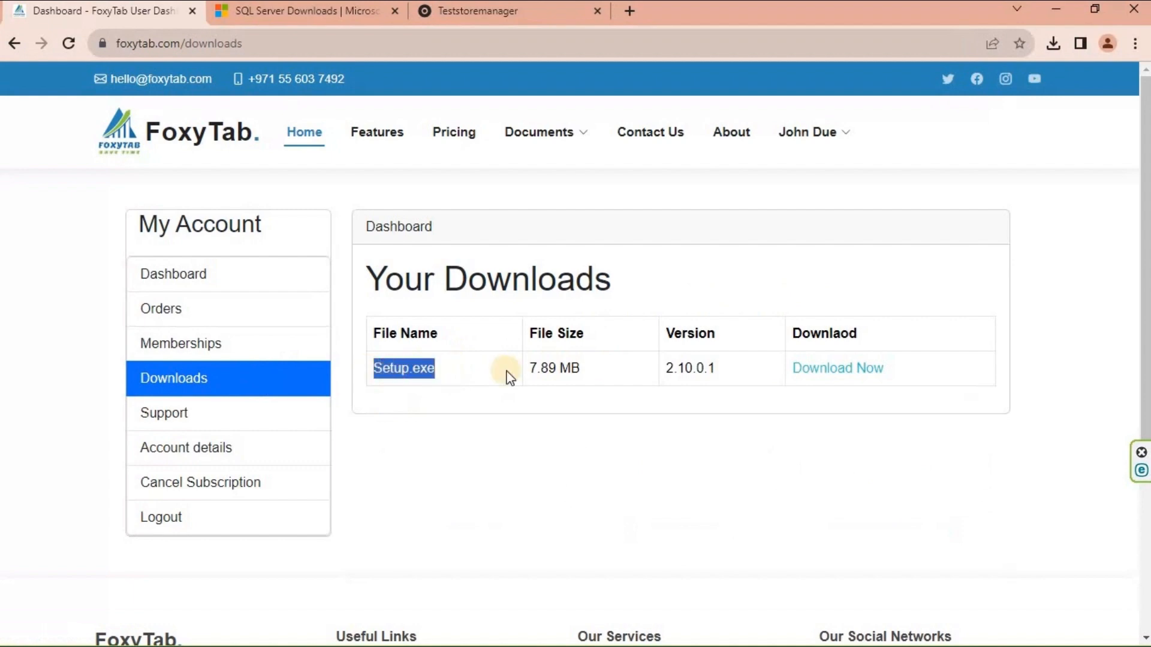
left_click(830, 374)
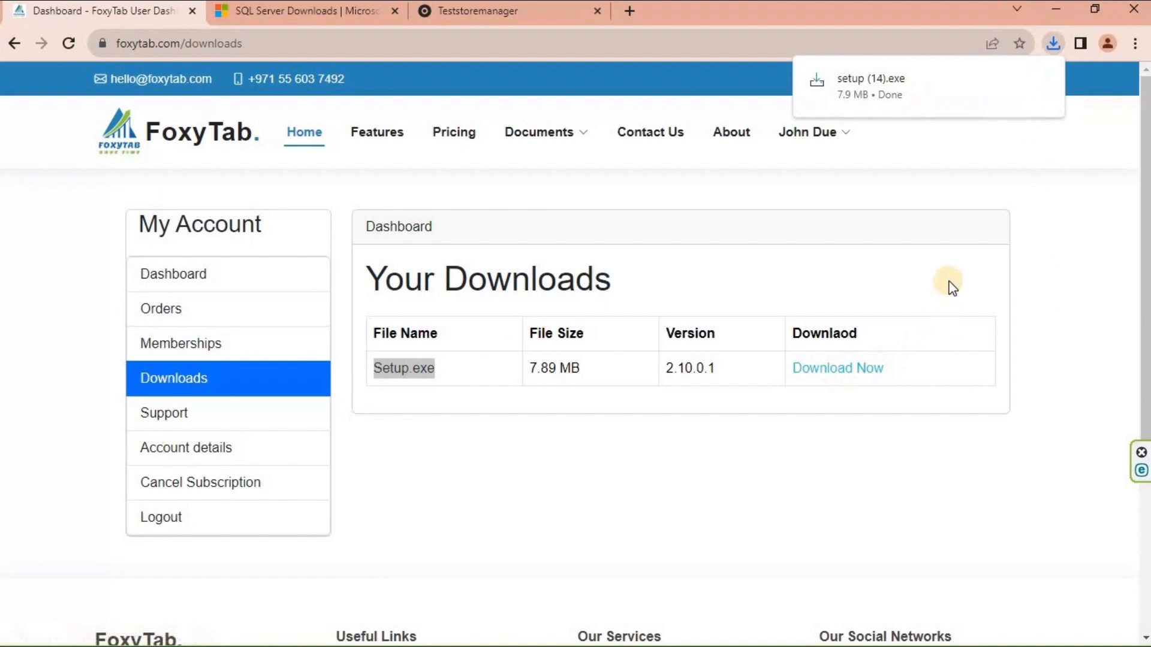
Step: Run the downloaded setup, accept the license agreement, install Store Manager with a desktop shortcut, and finish the wizard
mouse_move(922, 96)
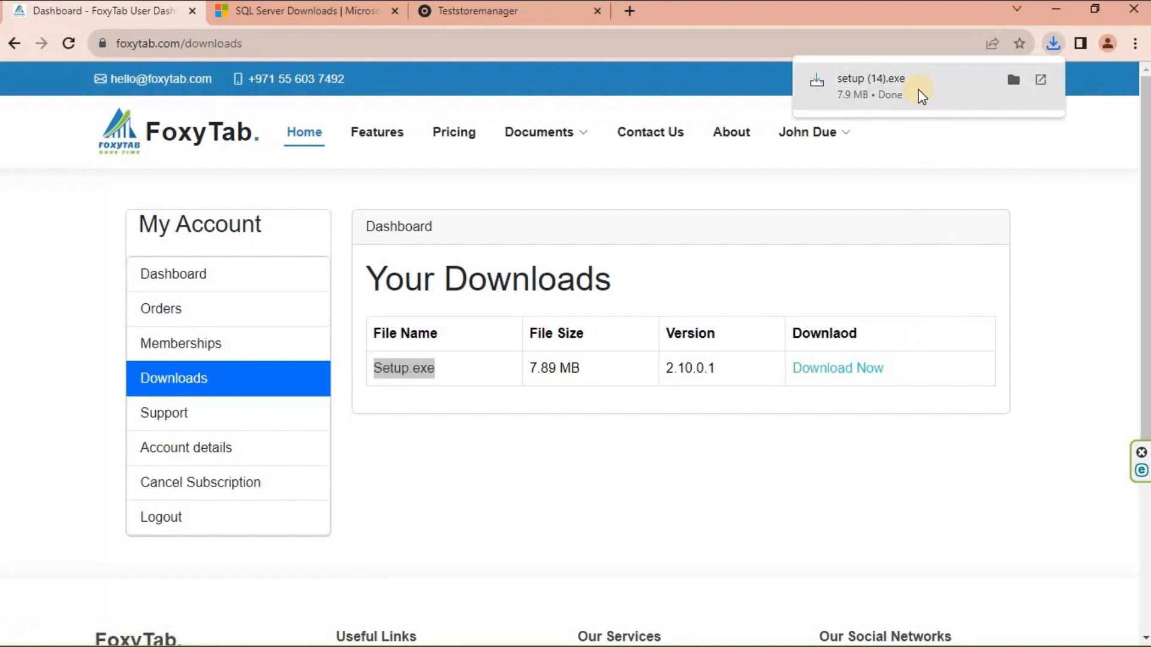
left_click(921, 96)
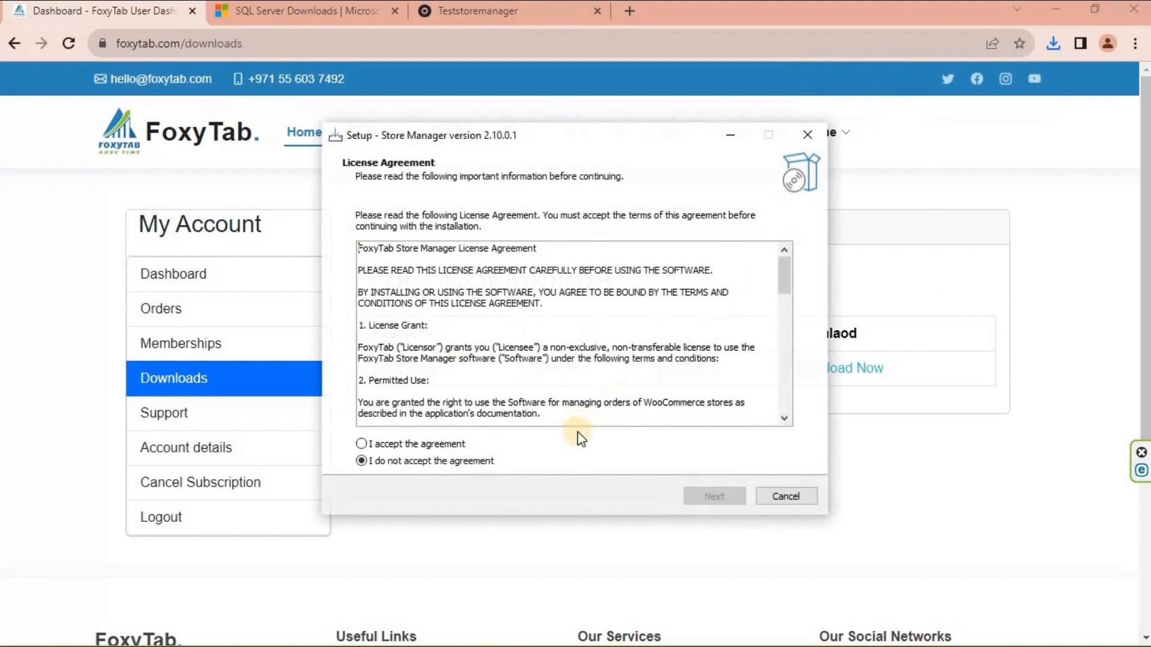
left_click(470, 444)
left_click(710, 498)
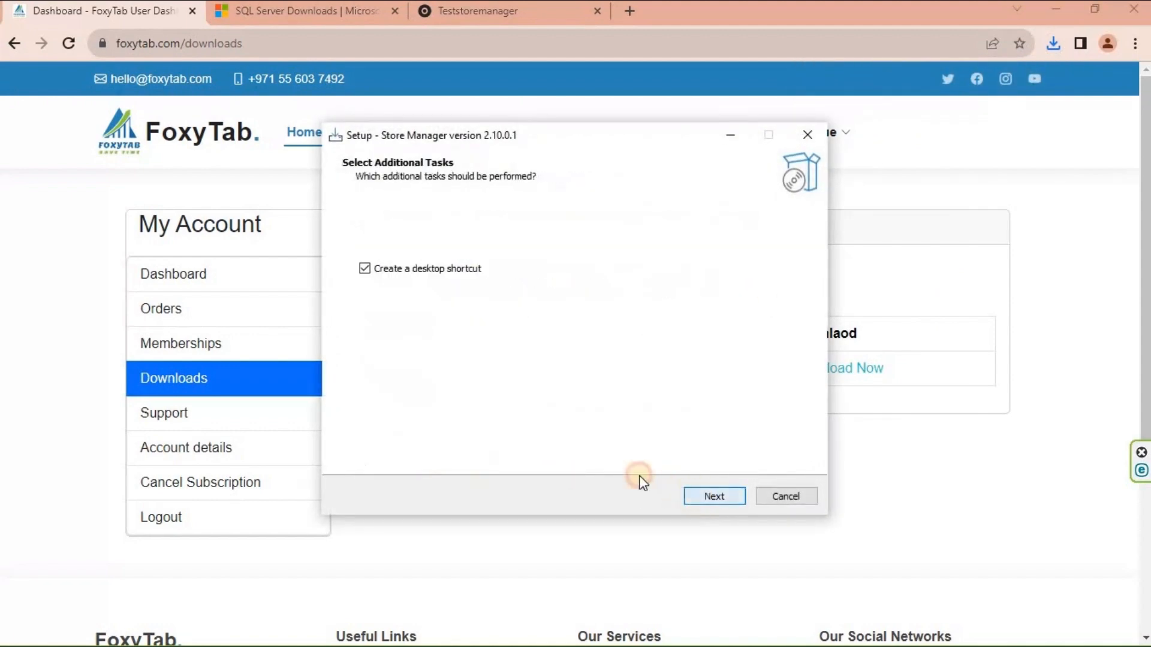
left_click(713, 495)
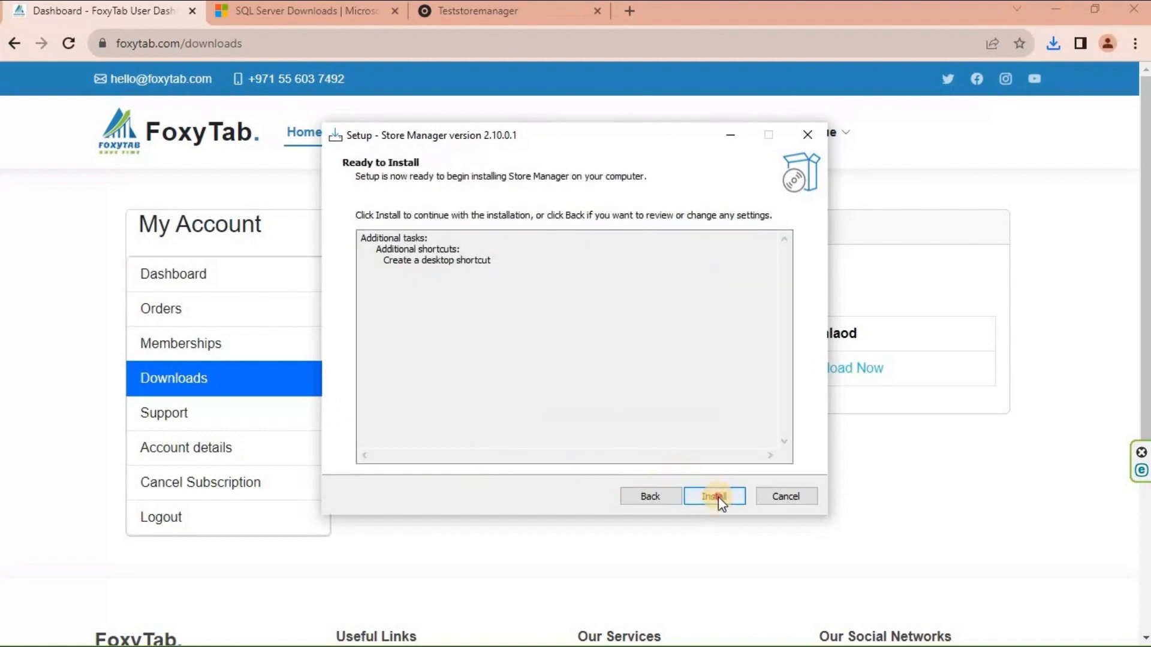
left_click(715, 496)
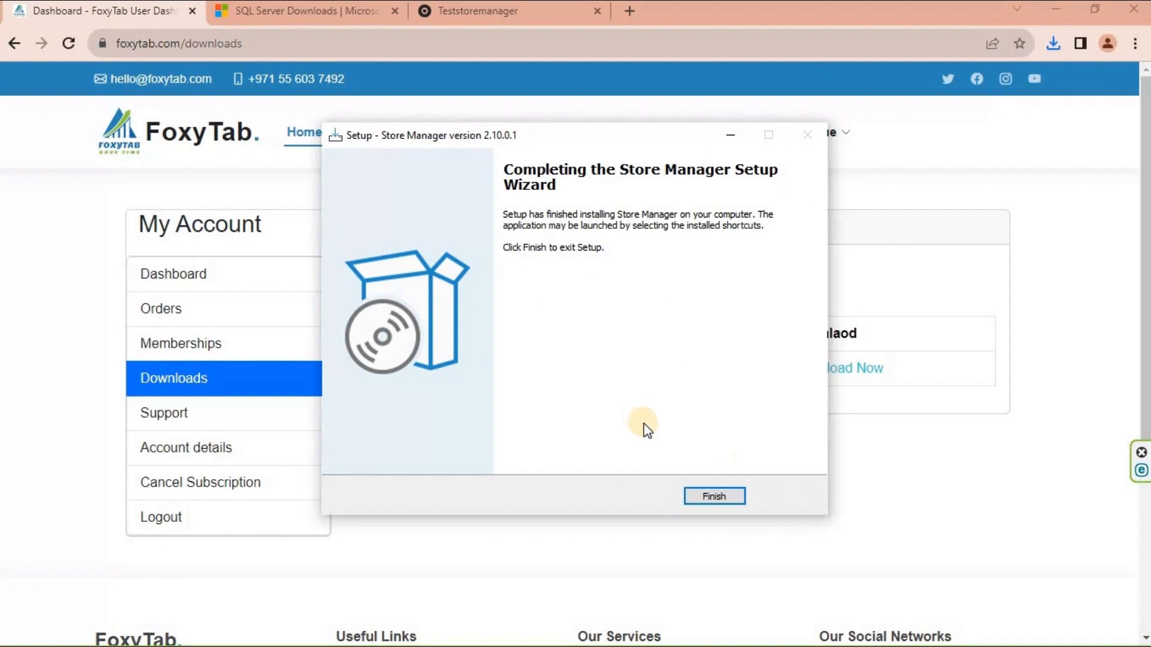
left_click(703, 495)
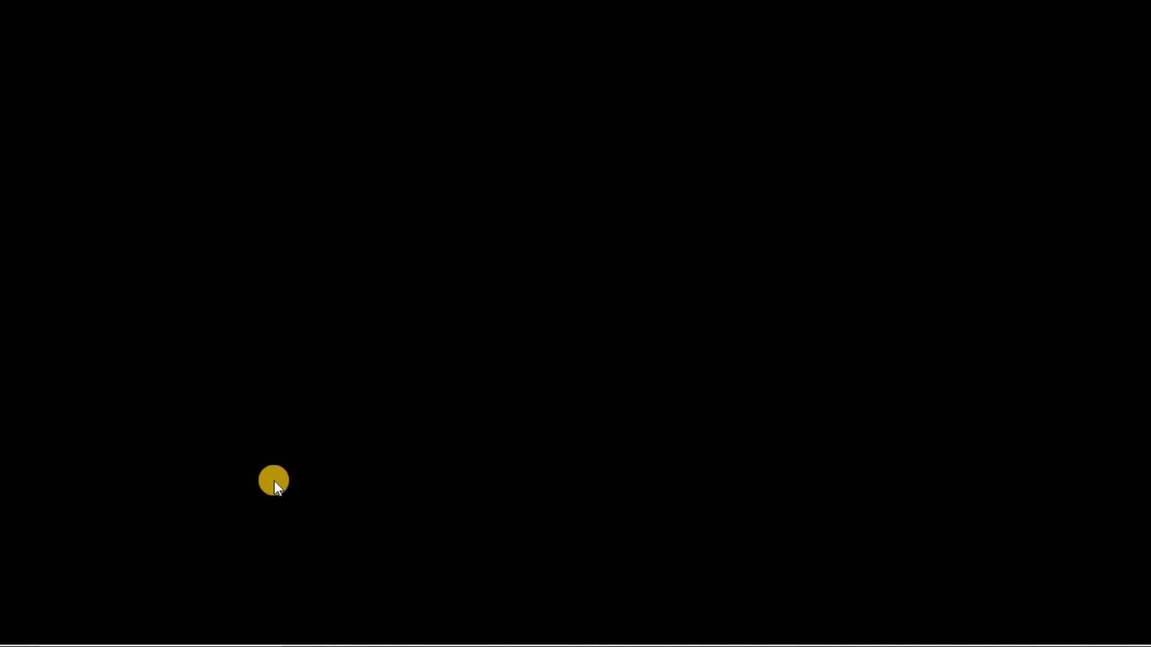
Step: Find the installed Store Manager application on the computer and launch it
left_click(86, 634)
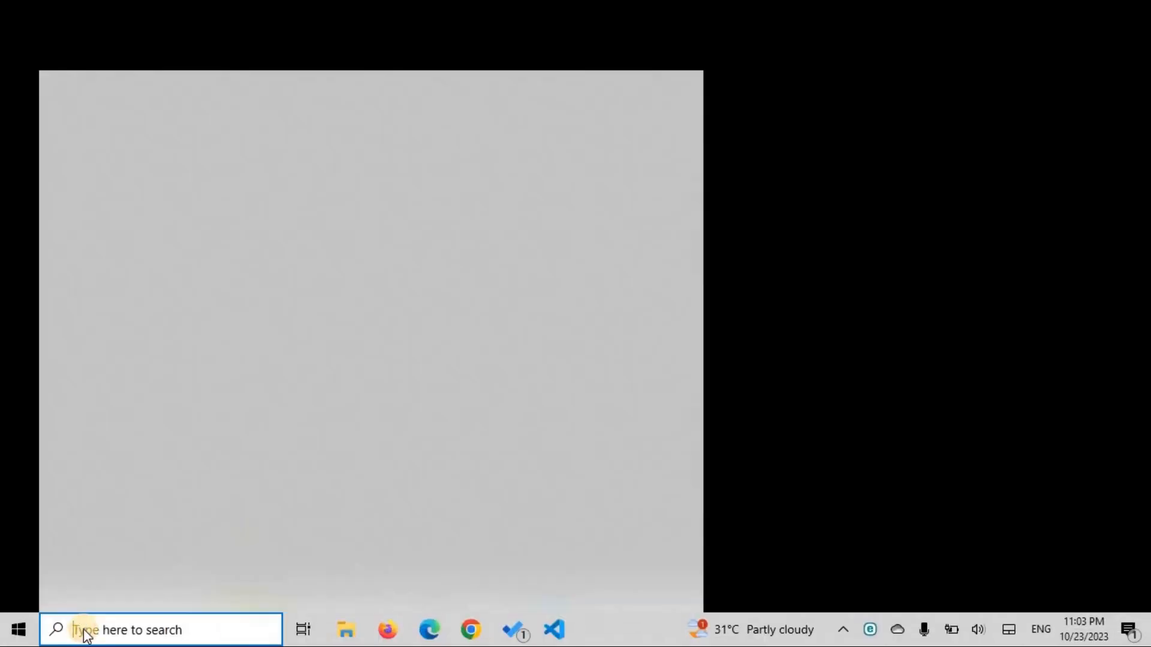
type("s")
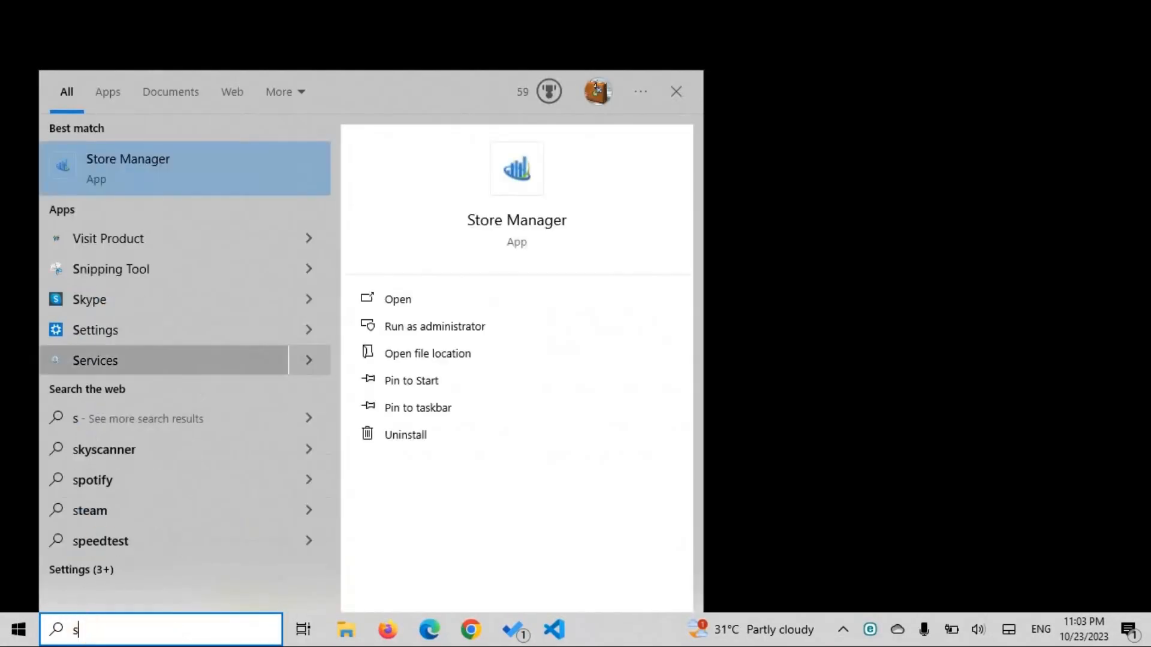
left_click(138, 163)
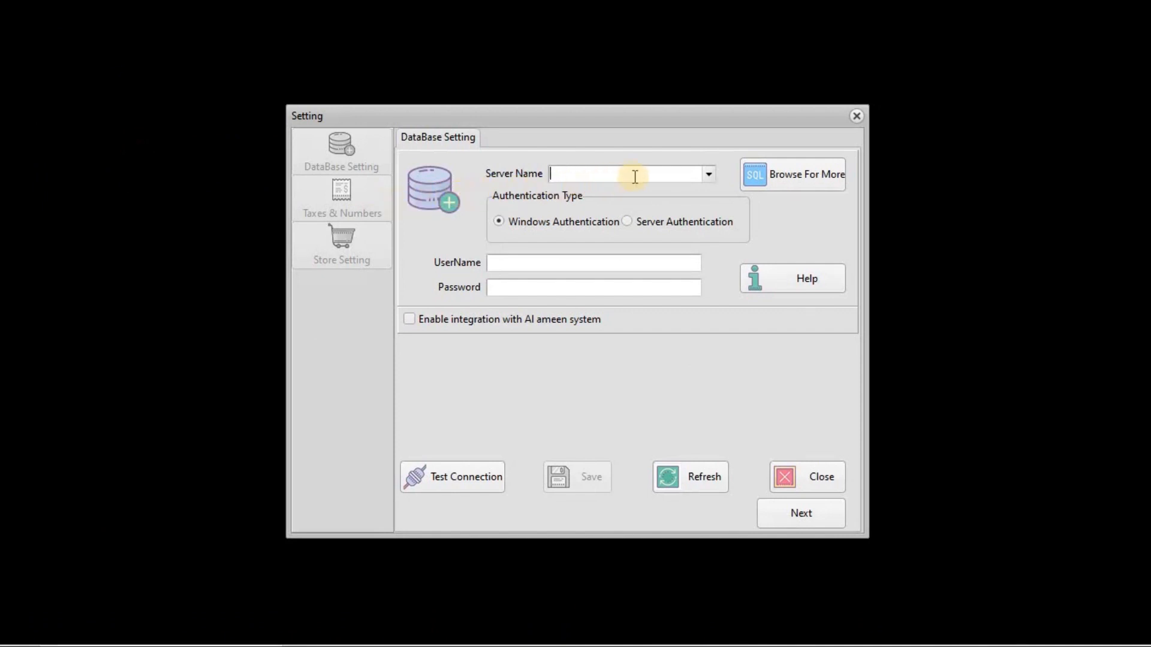
Step: Choose DESKTOP-ECLCUFJ\SQLEXPRESS as the database server with Windows Authentication, save the database settings and continue to the store details
left_click(708, 175)
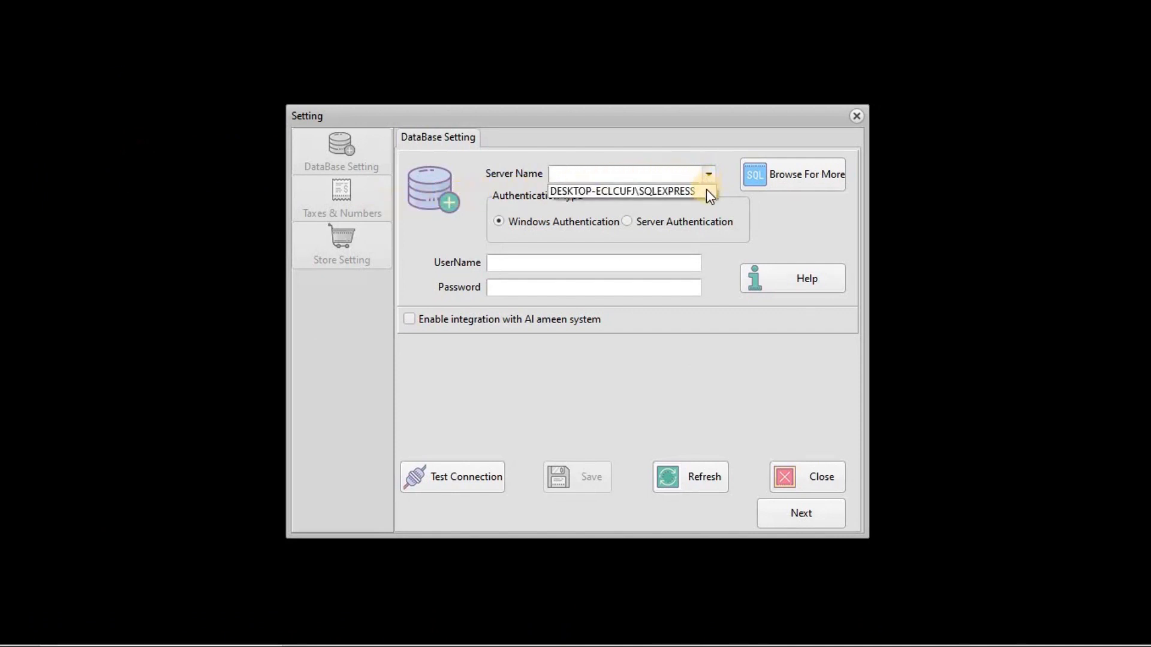
left_click(706, 190)
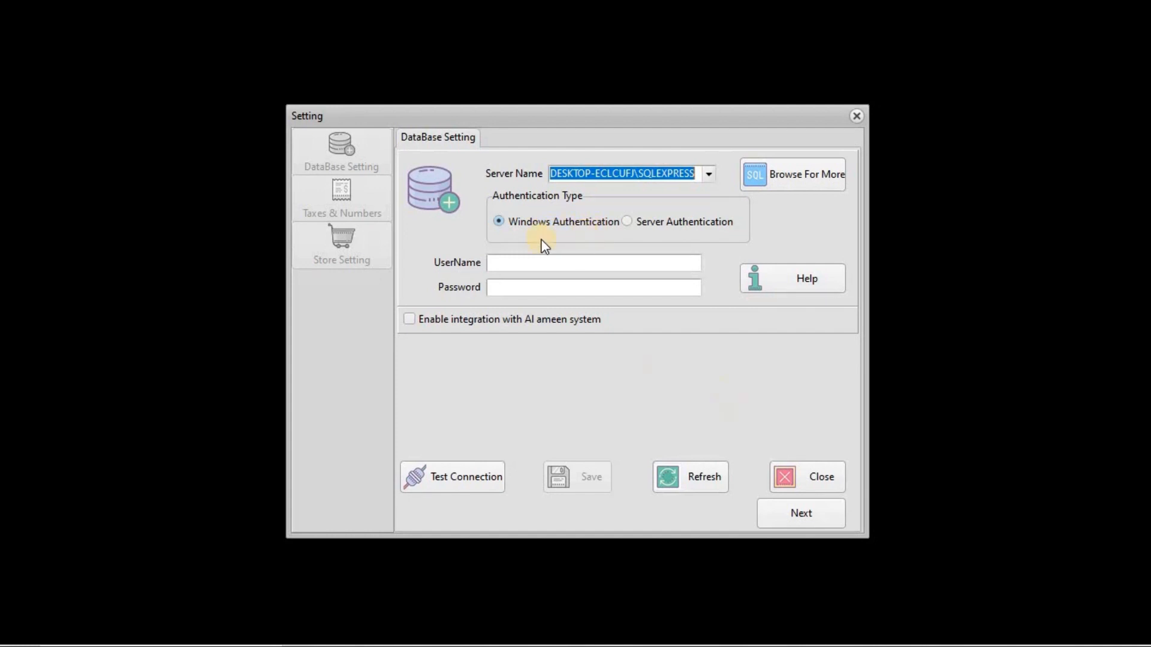
left_click(775, 516)
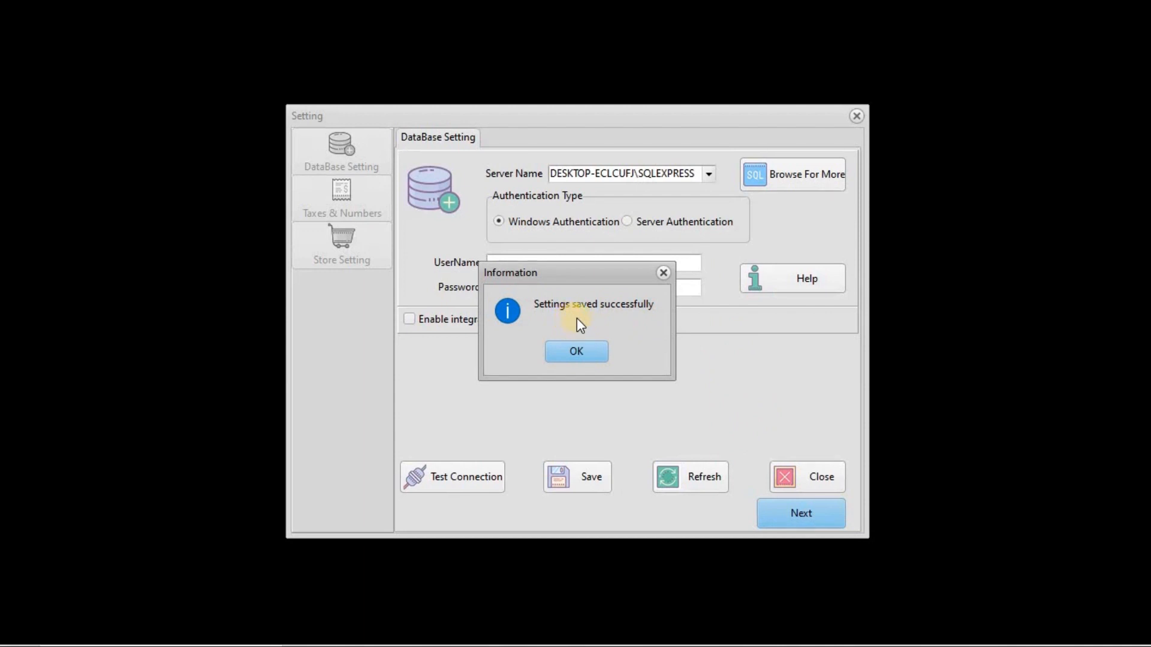
left_click(591, 353)
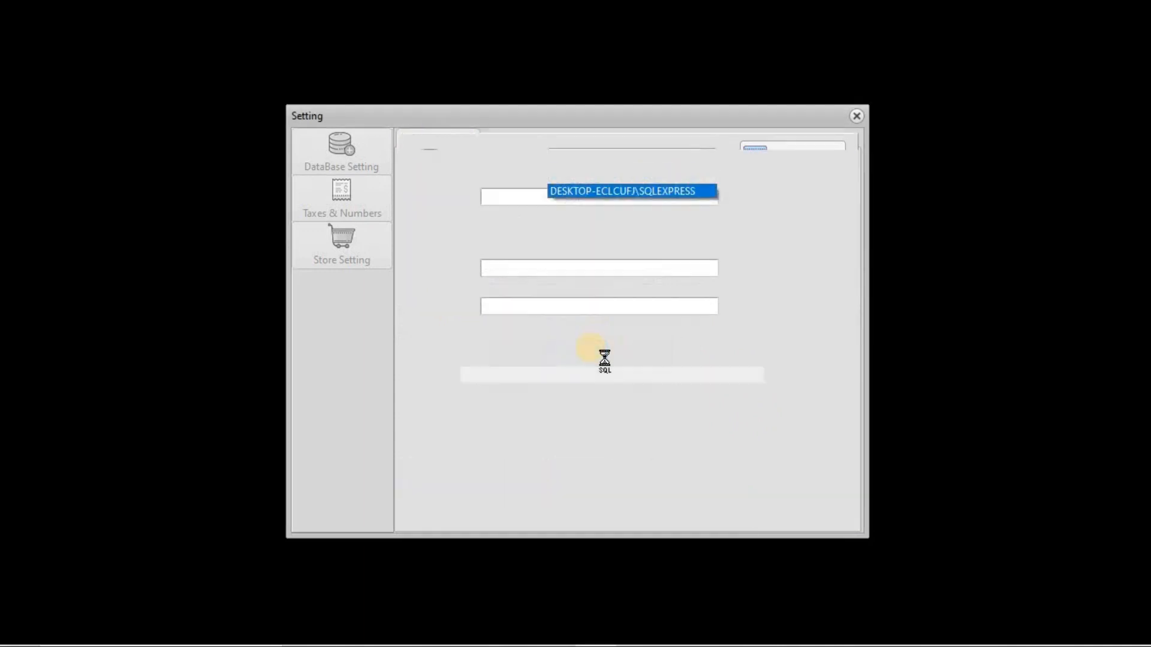
left_click(500, 196)
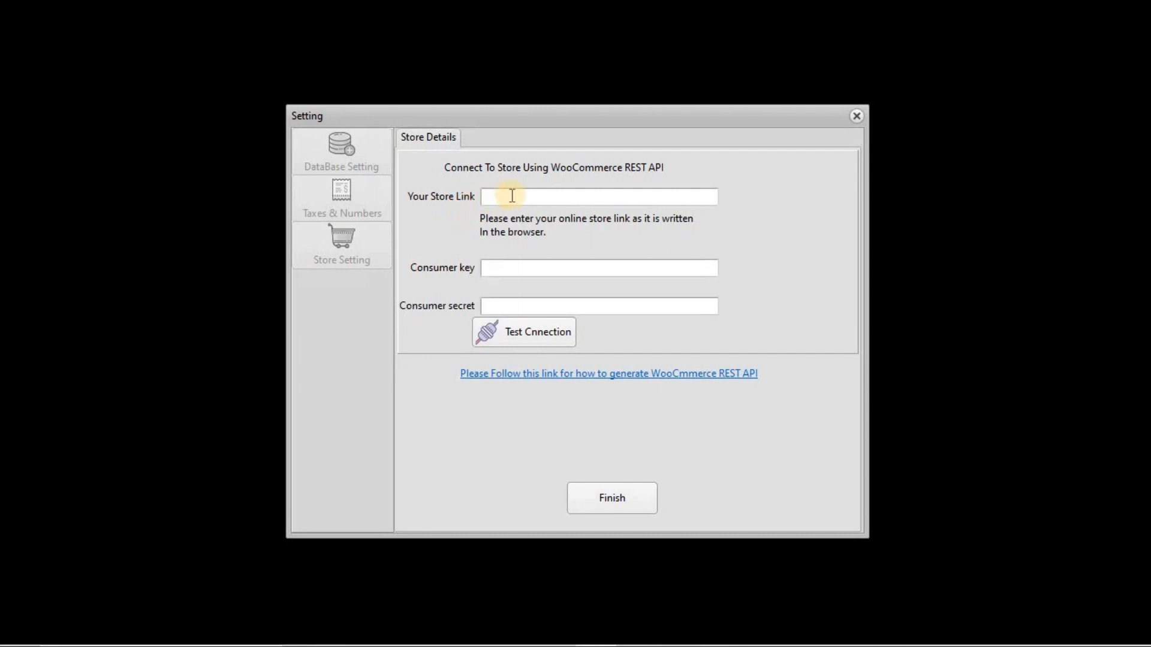
key("alt+Tab")
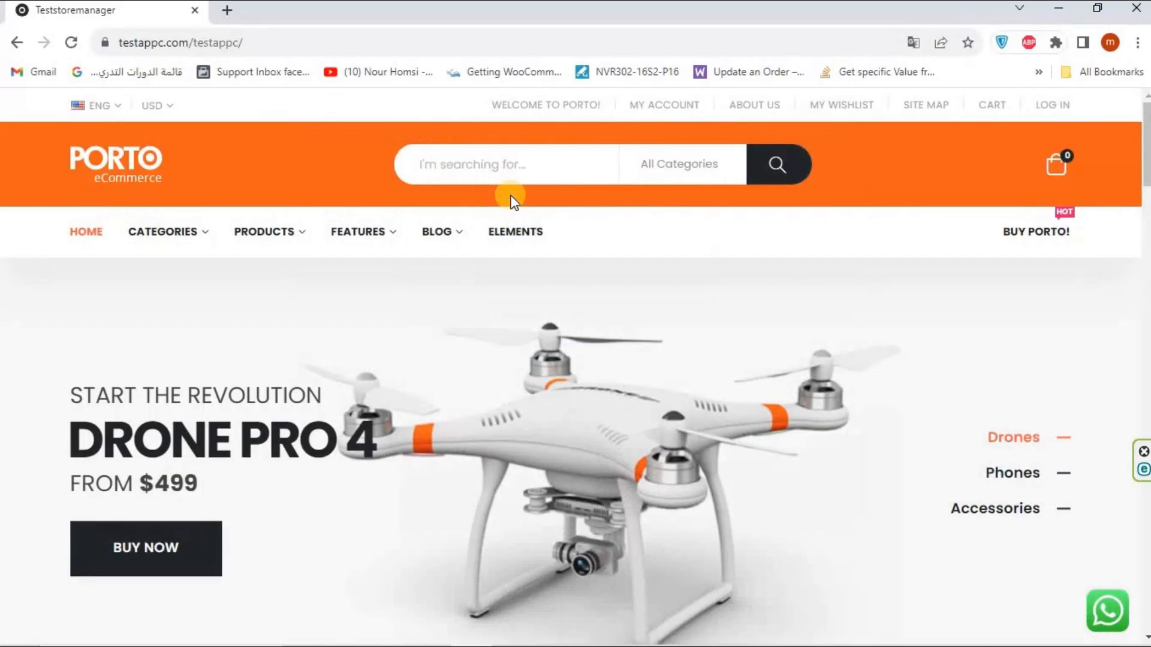
left_click(493, 44)
key("ctrl+c")
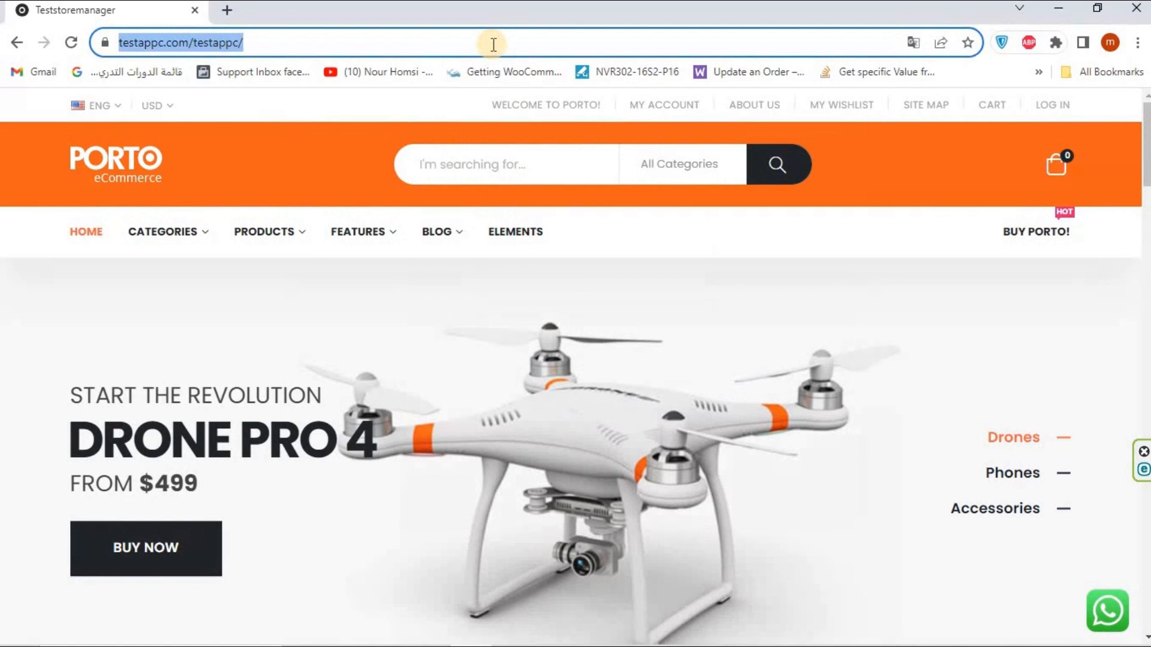
key("alt+Tab")
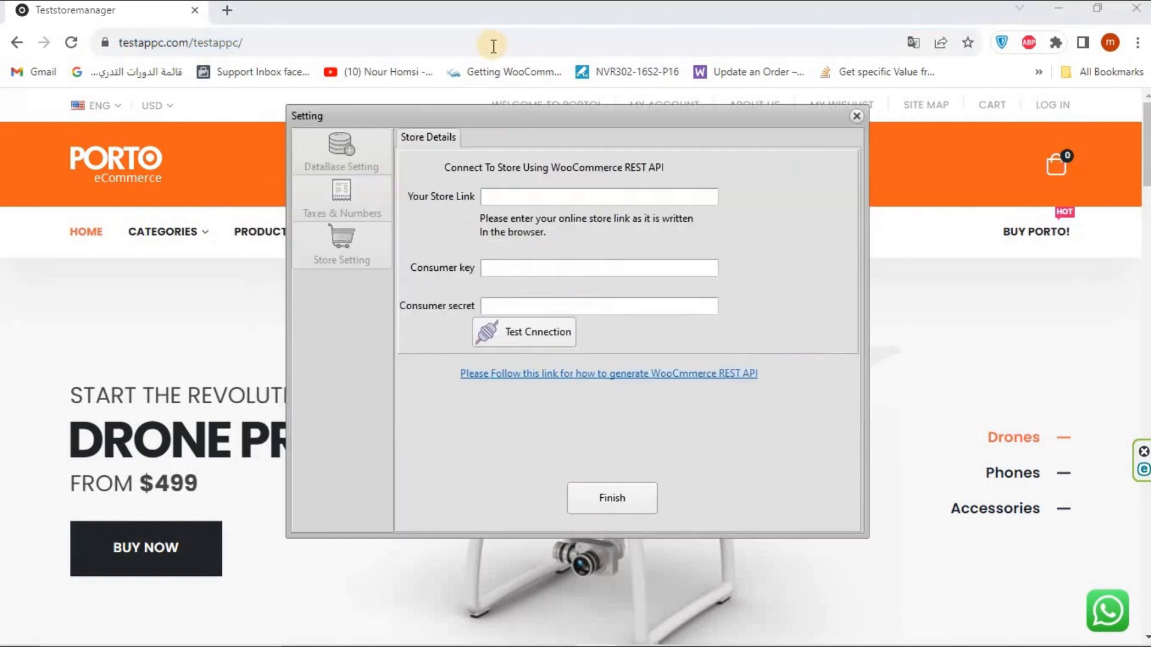
left_click(487, 197)
key("ctrl+v")
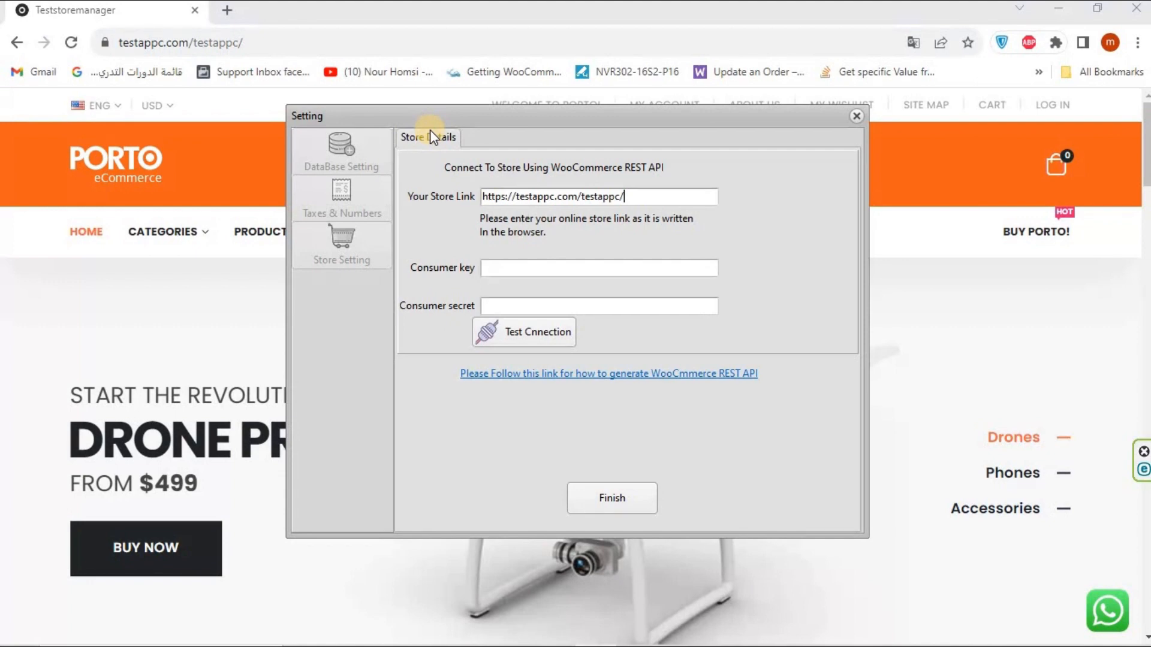
Step: Switch to the browser and open the test store's WordPress dashboard at testappc.com/testappc/wp-admin/
left_click(415, 46)
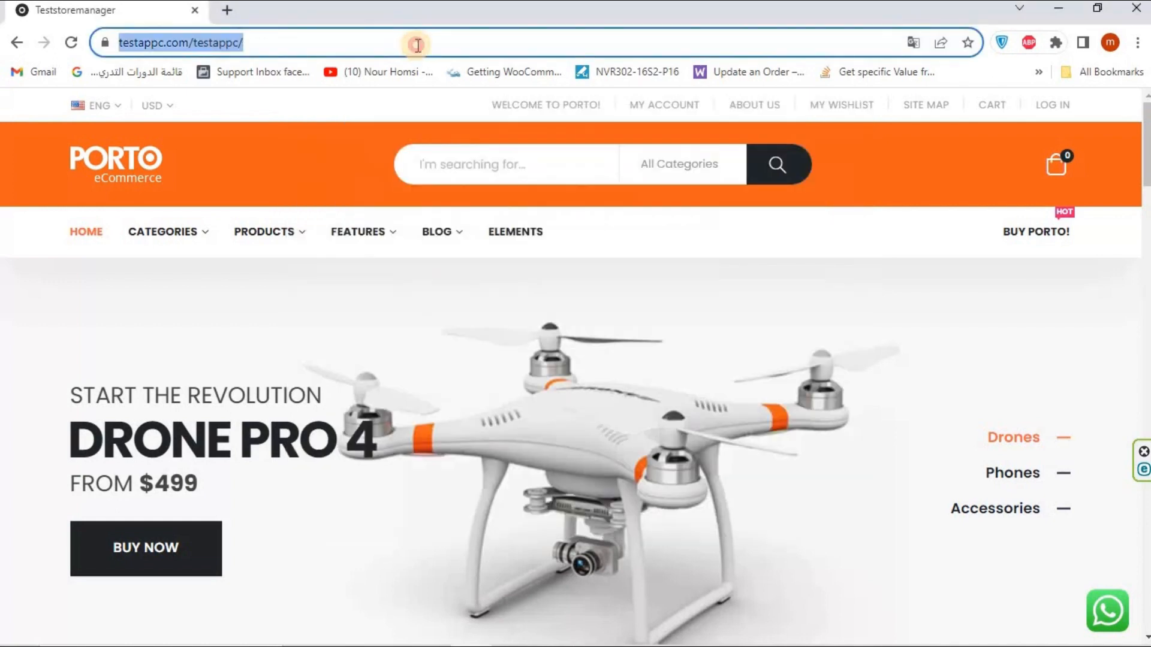
left_click(427, 50)
type("wp")
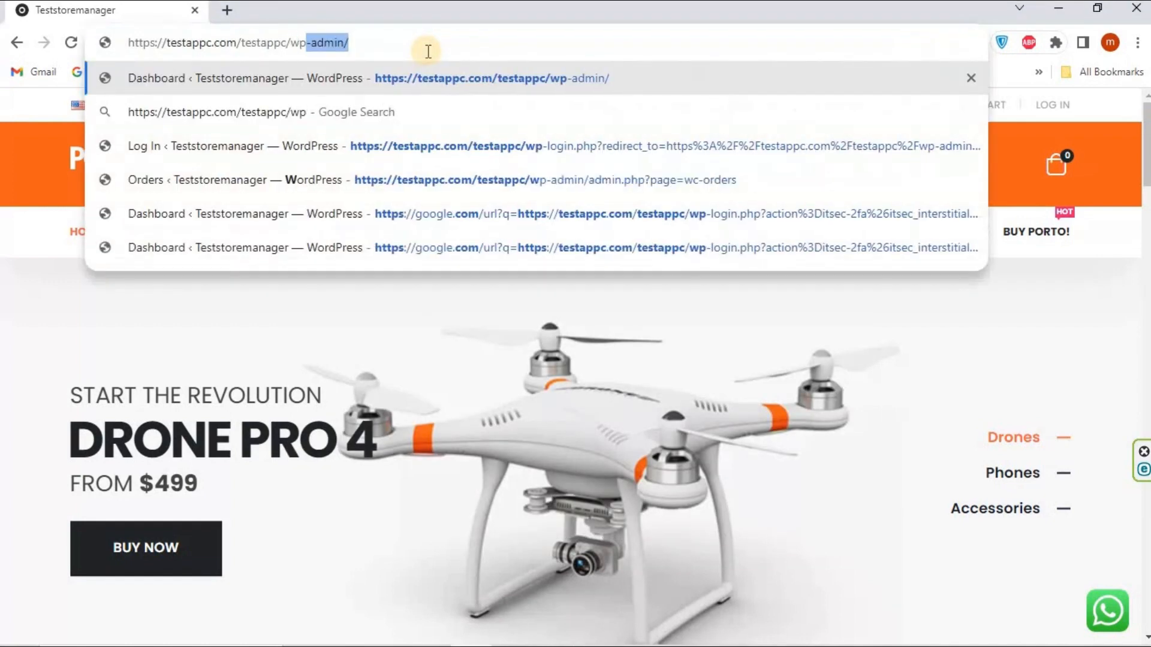
key("Return")
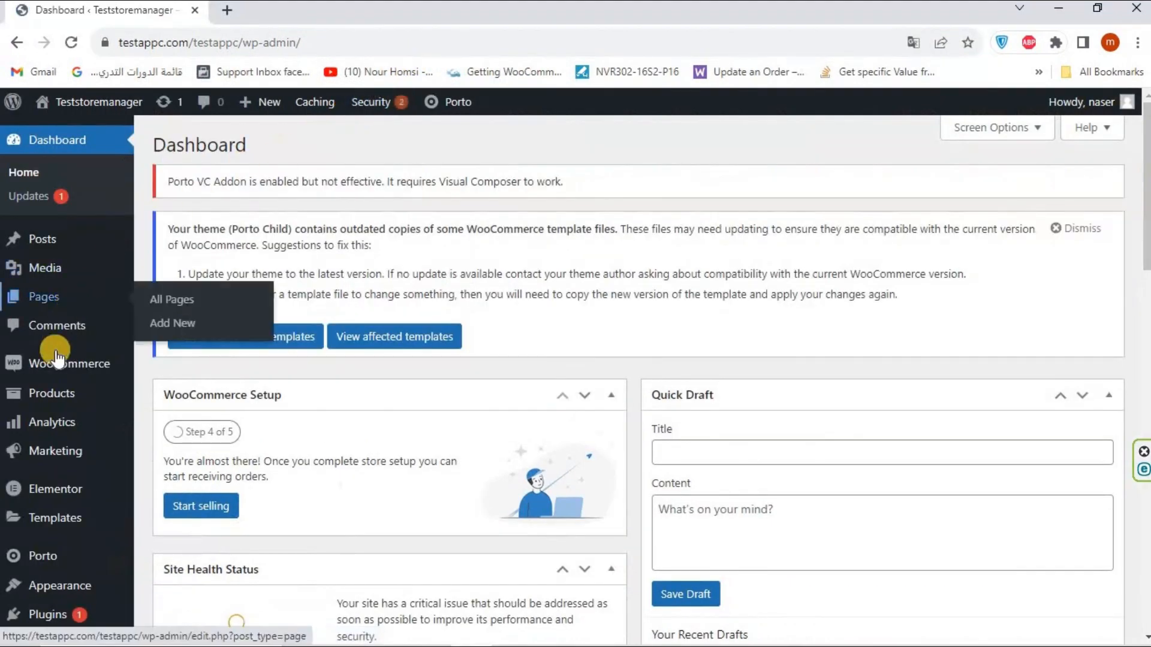
Step: Open the REST API section of the advanced WooCommerce settings
scroll(45, 311, "down", 3)
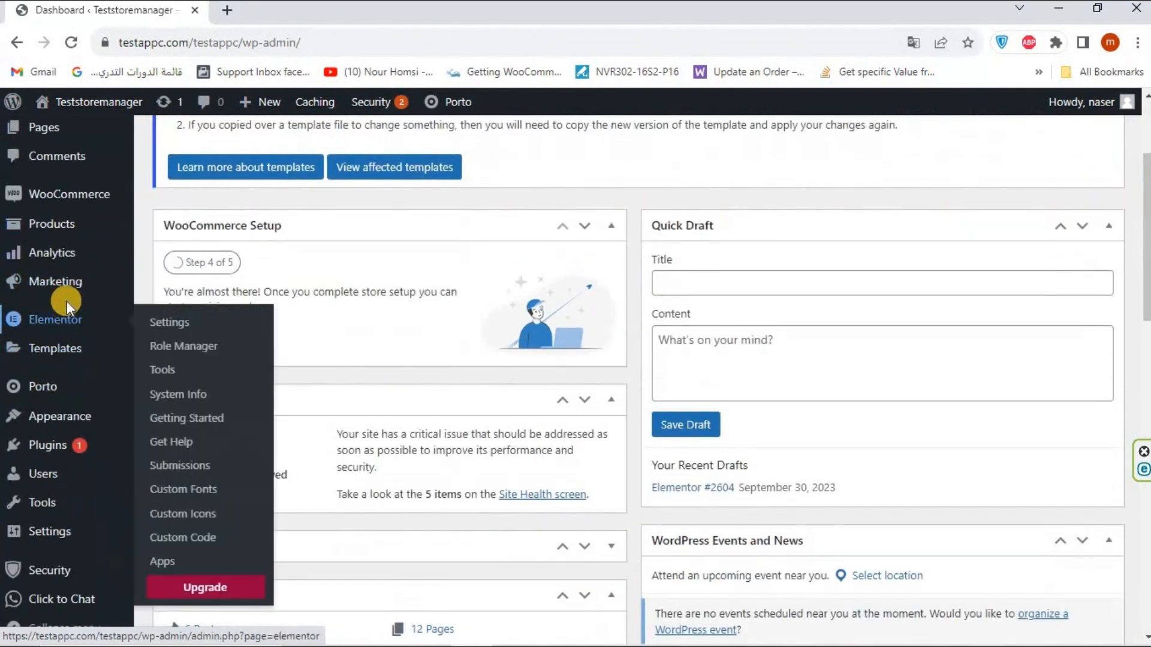
mouse_move(84, 193)
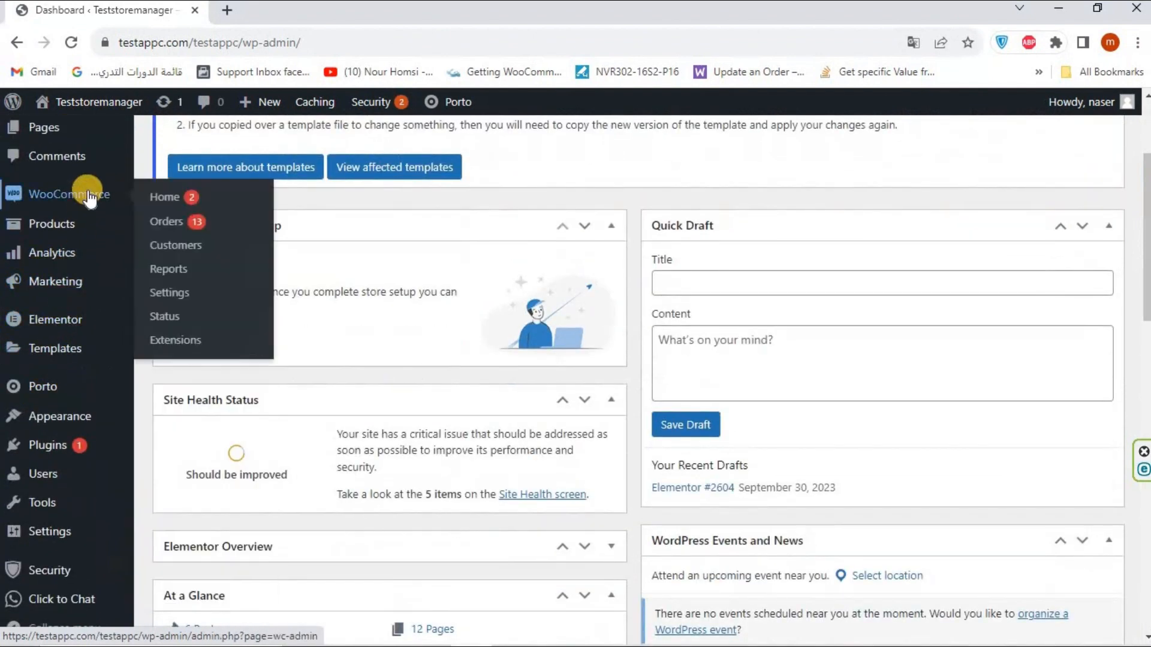
left_click(176, 294)
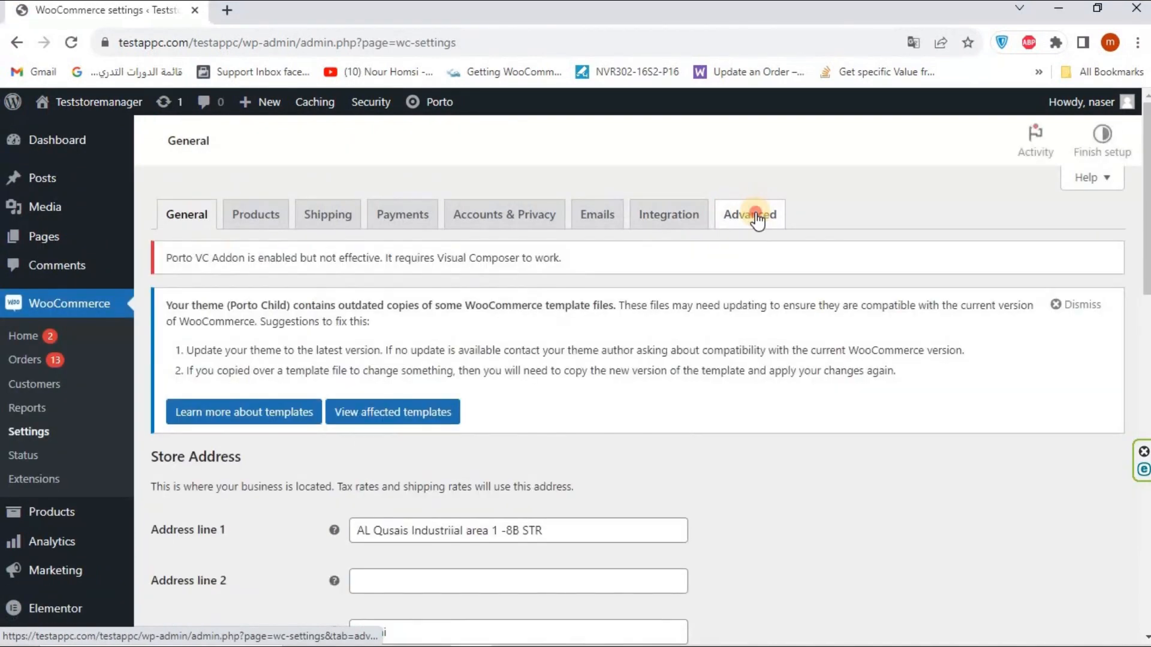
left_click(757, 217)
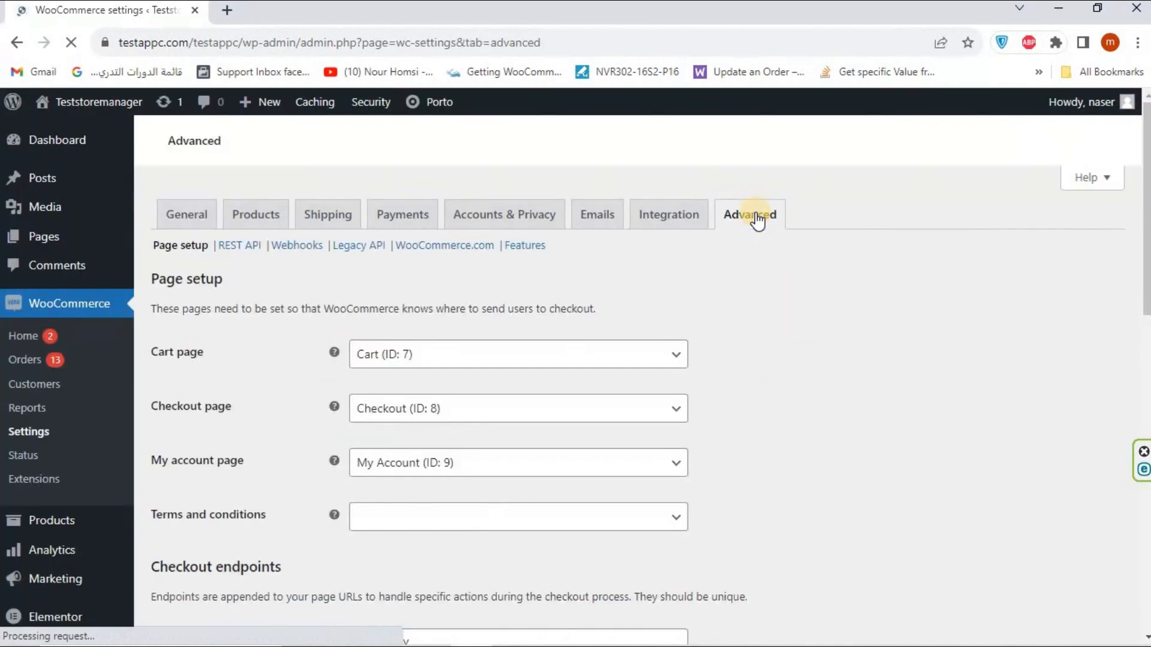
scroll(389, 354, "down", 1)
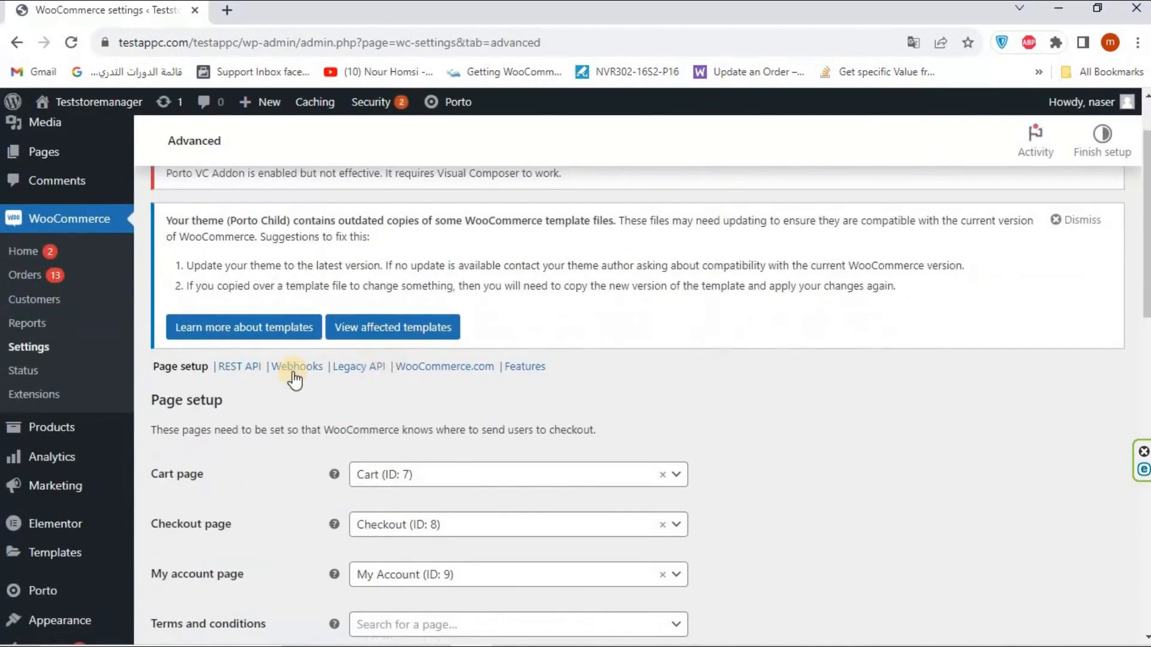
left_click(242, 371)
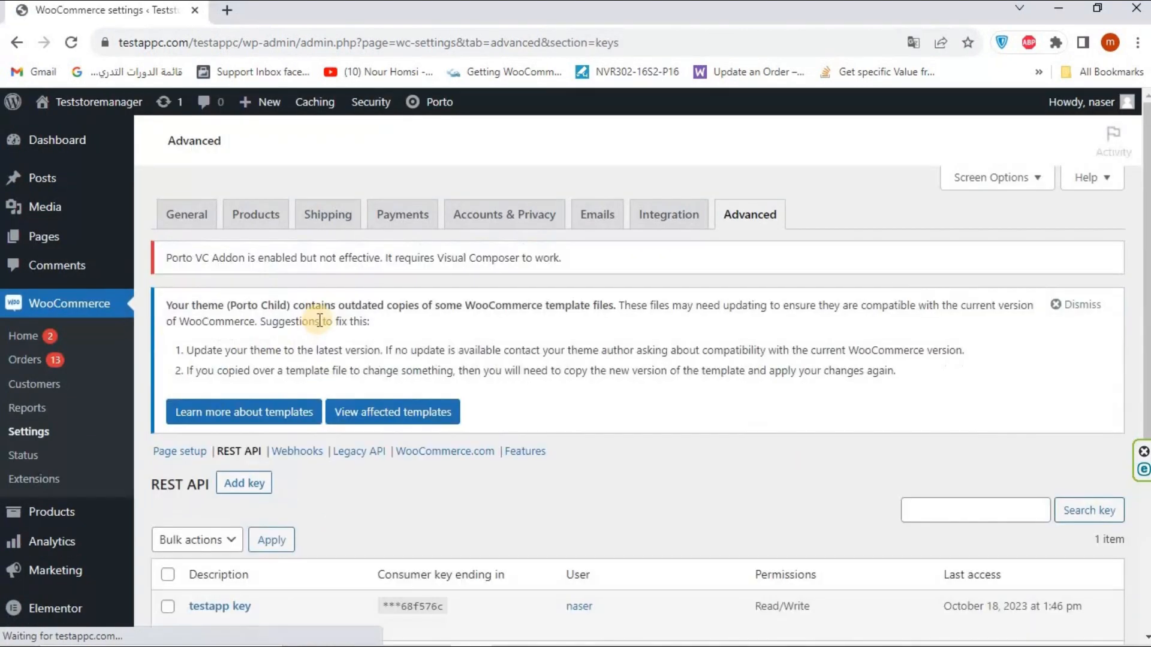
Step: Add a REST API key with the description "store manger" and Read/Write permissions, and generate it
scroll(319, 320, "down", 3)
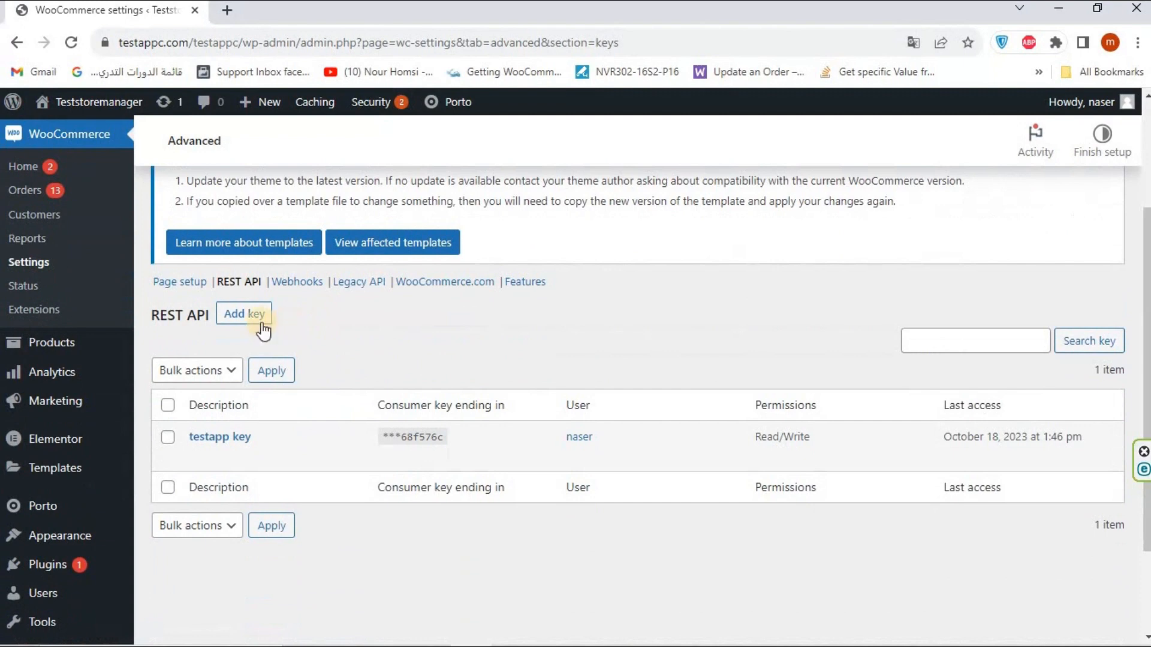
left_click(257, 323)
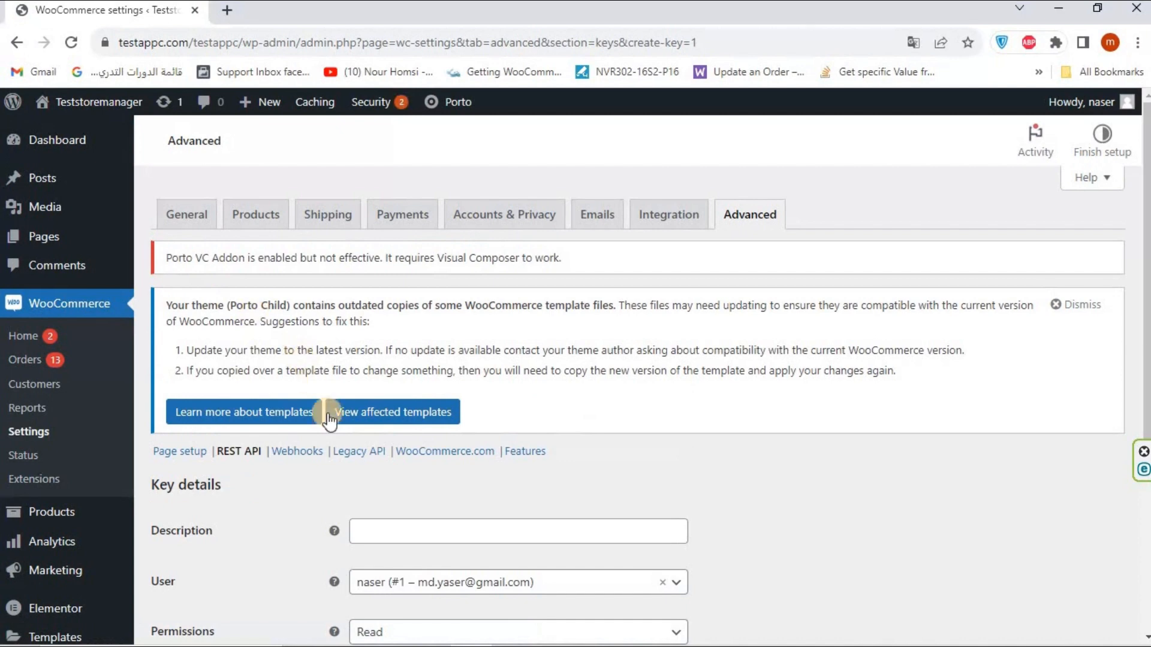
left_click(380, 535)
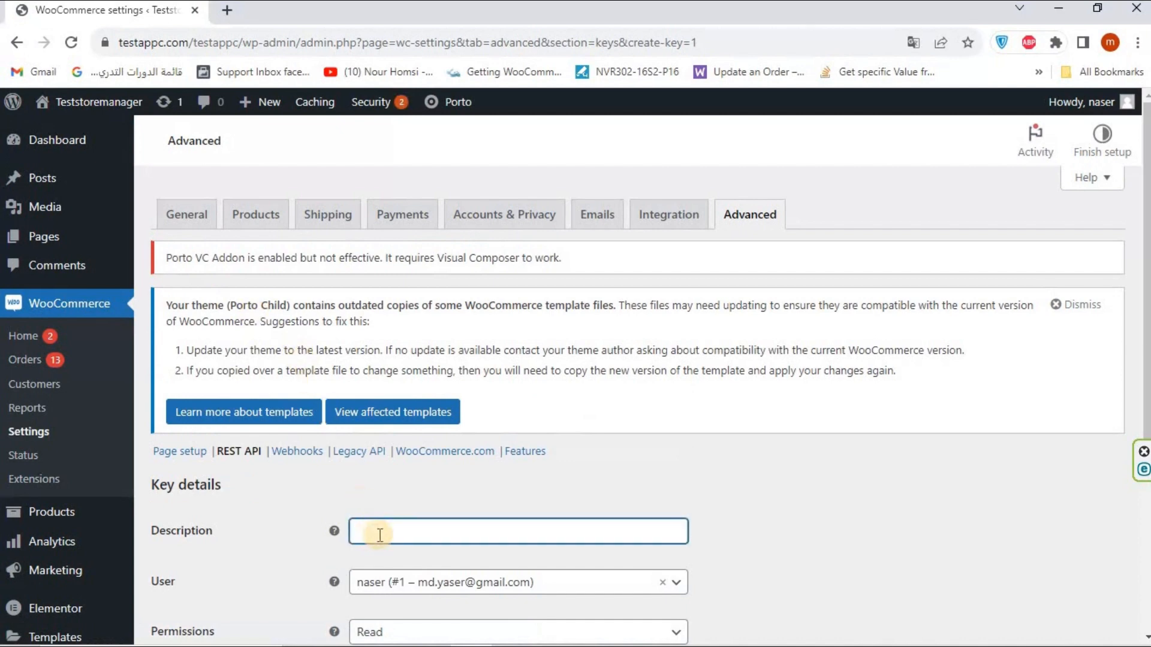
type("store manger")
scroll(389, 497, "down", 3)
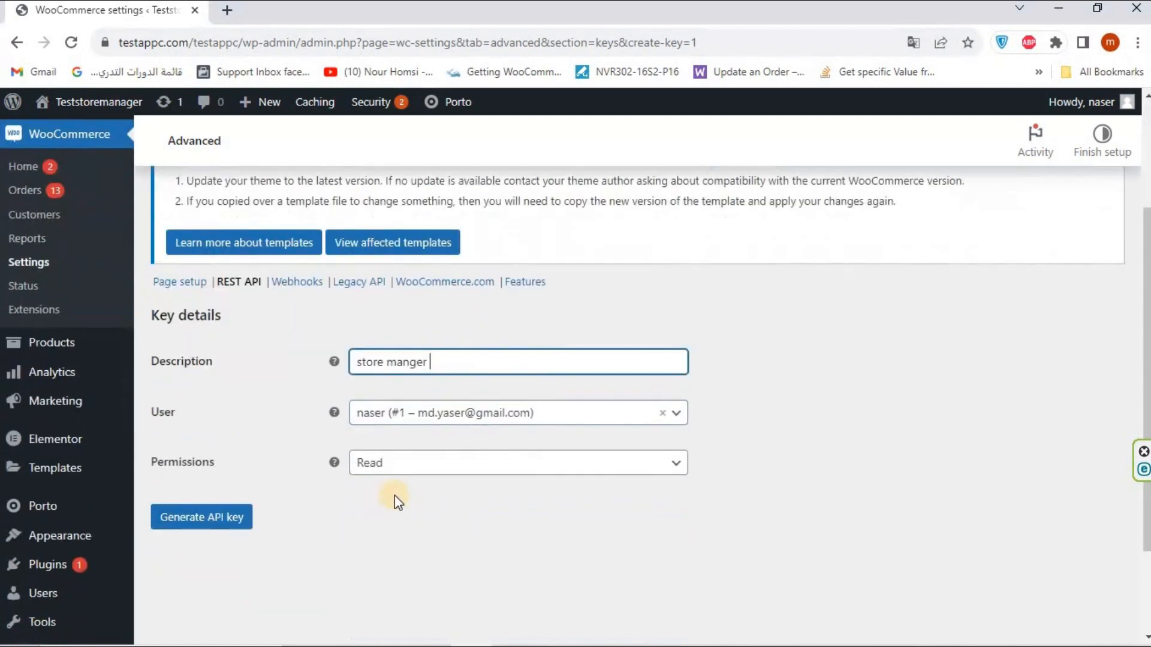
left_click(421, 469)
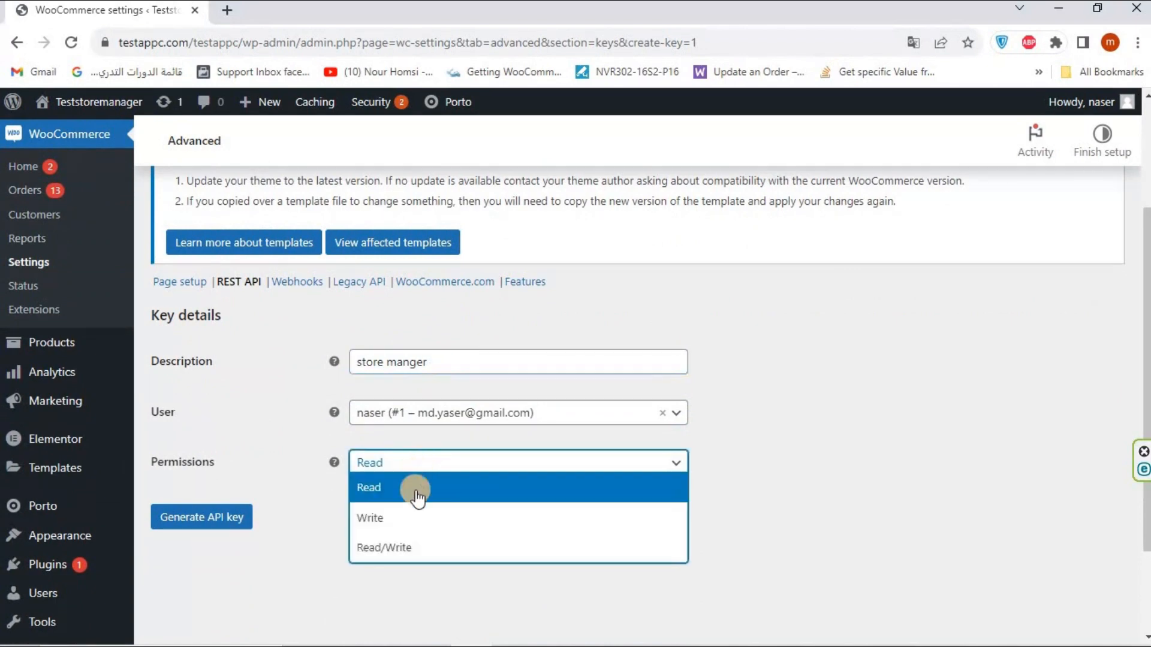
left_click(411, 553)
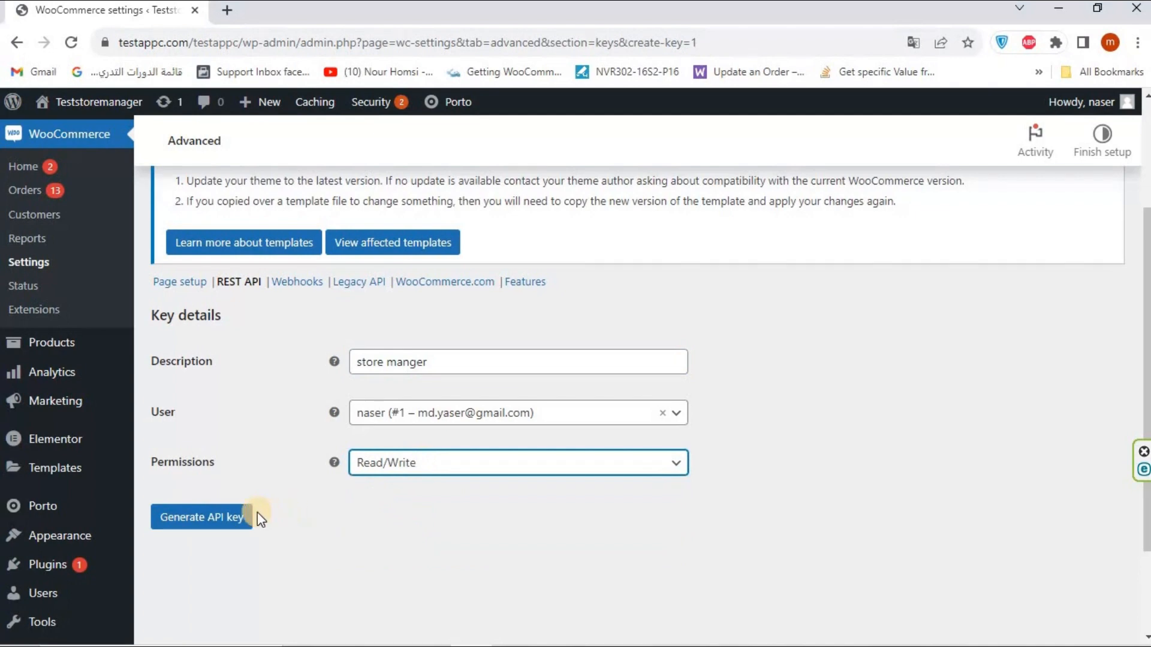
left_click(223, 516)
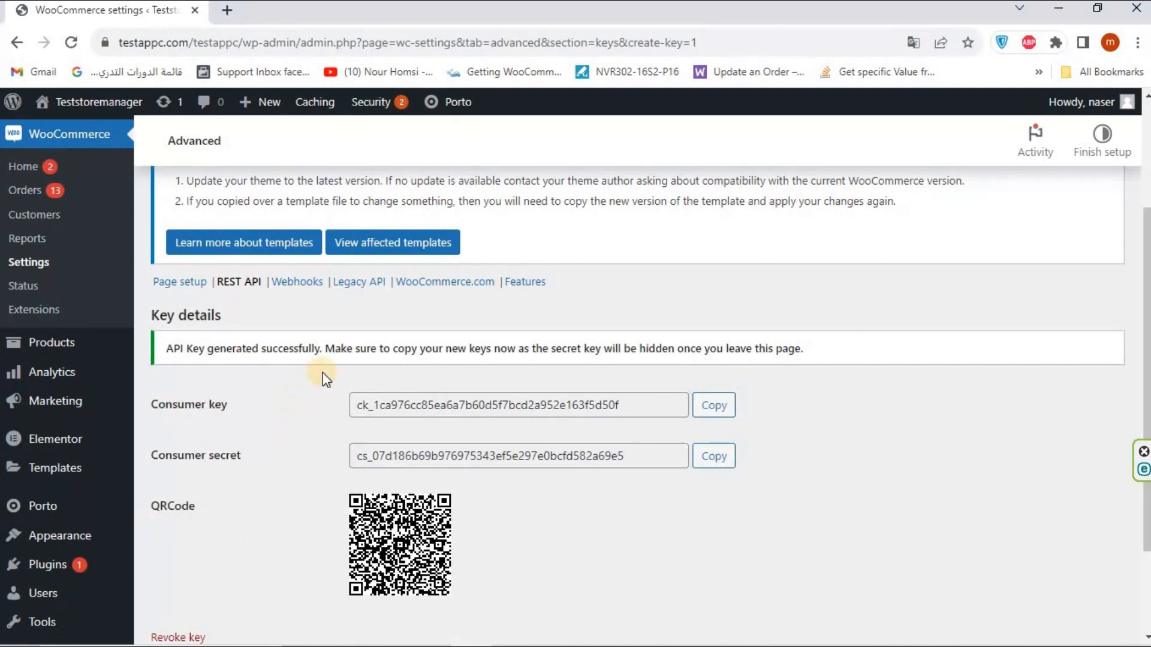
Step: Copy the generated consumer key from WooCommerce and paste it into the Consumer key field in Store Manager
left_click(711, 411)
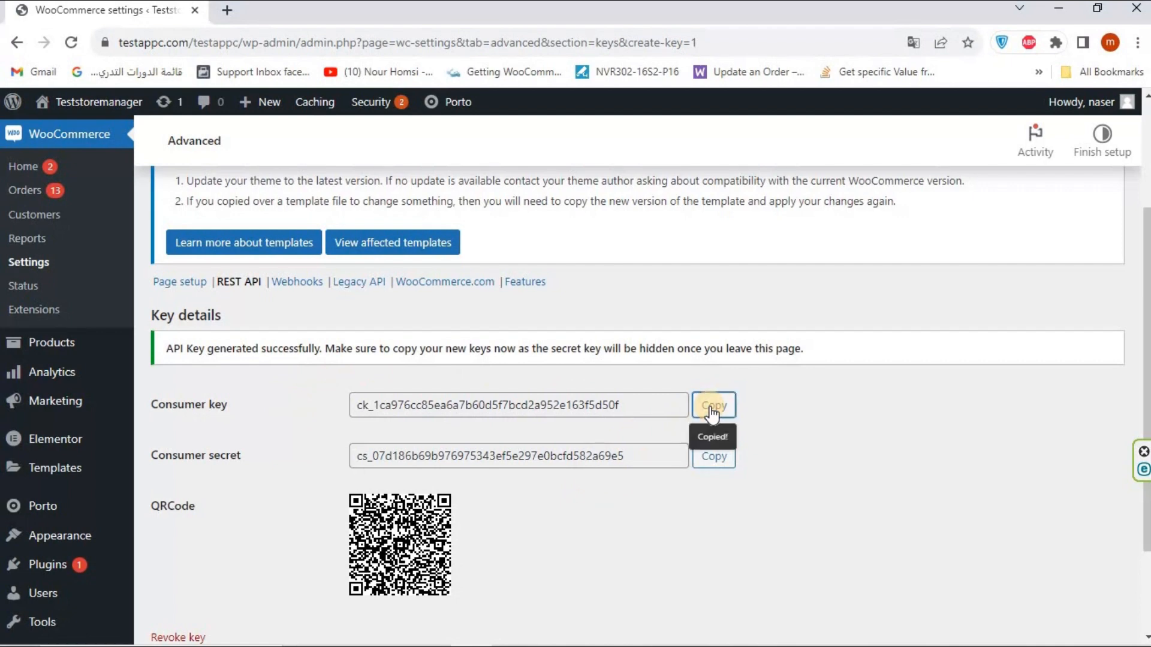
key("alt+Tab")
left_click(623, 267)
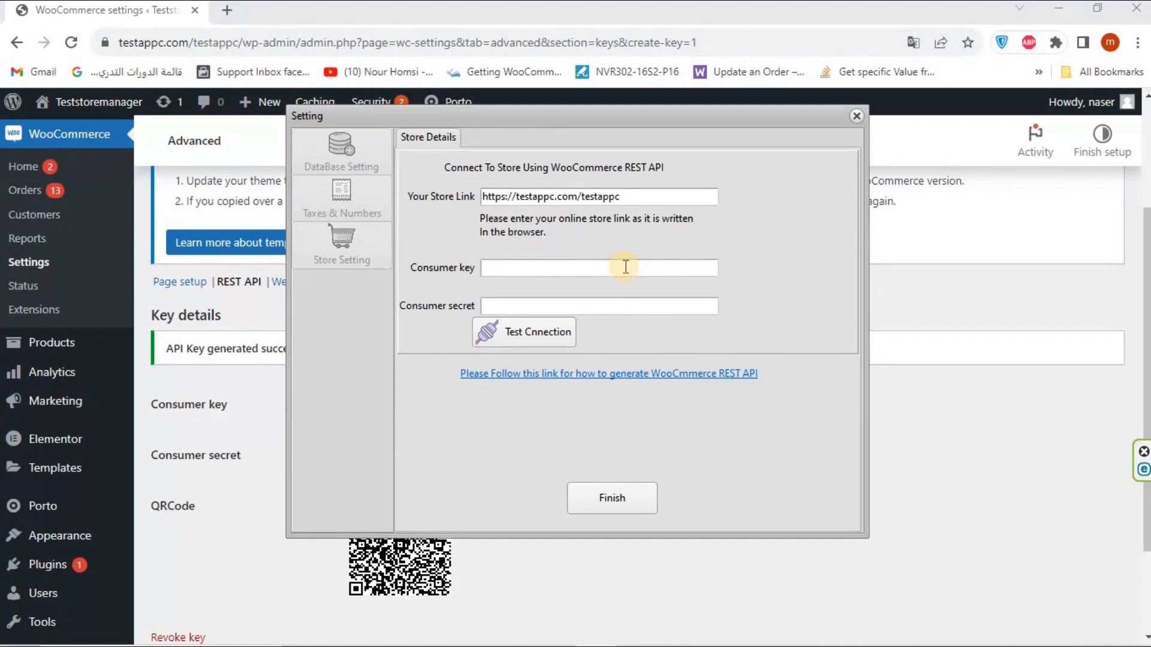
key("ctrl+v")
Step: Copy the generated consumer secret from WooCommerce and paste it into the Consumer secret field in Store Manager
key("alt+Tab")
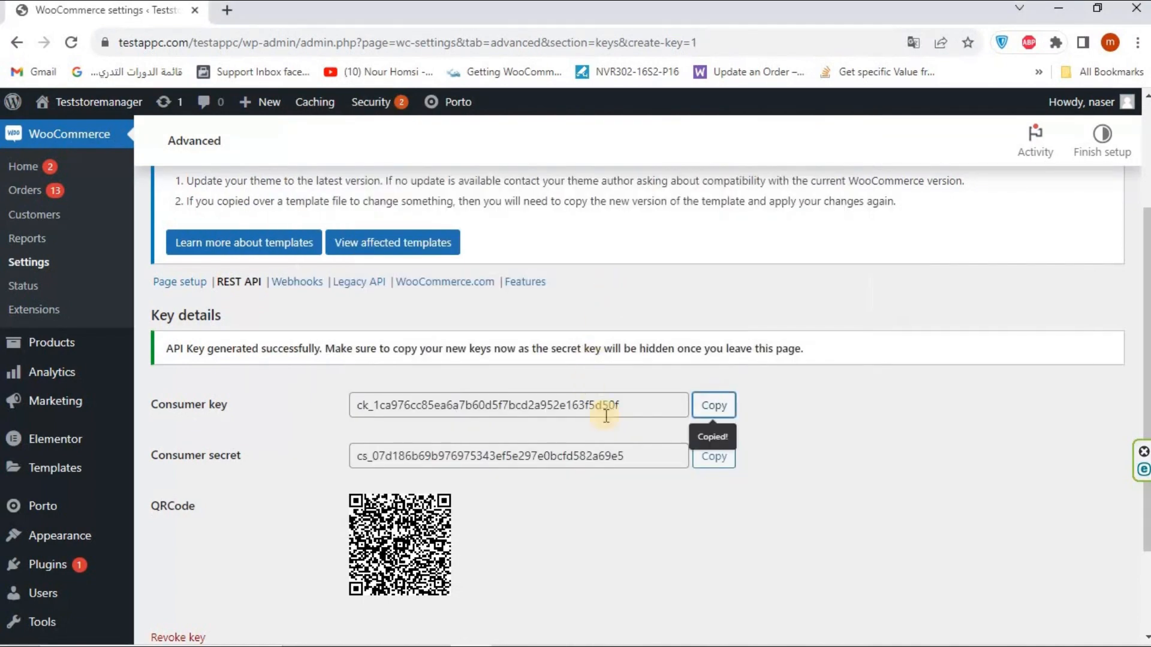
left_click(720, 460)
left_click(719, 459)
key("alt+Tab")
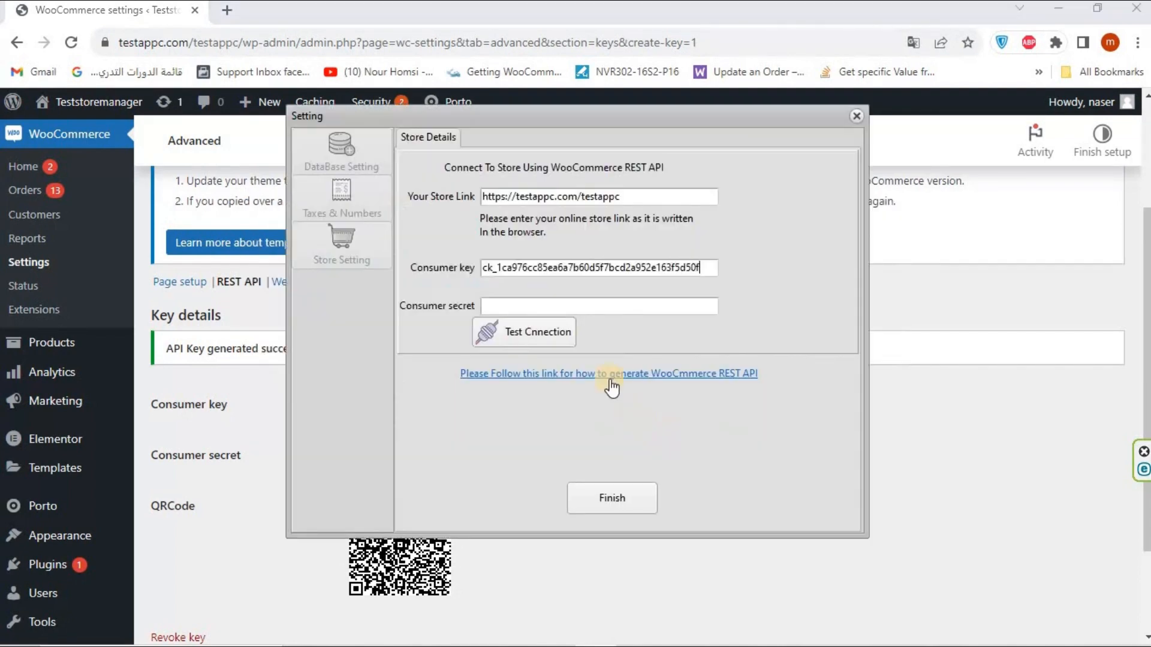
left_click(603, 303)
key("ctrl+v")
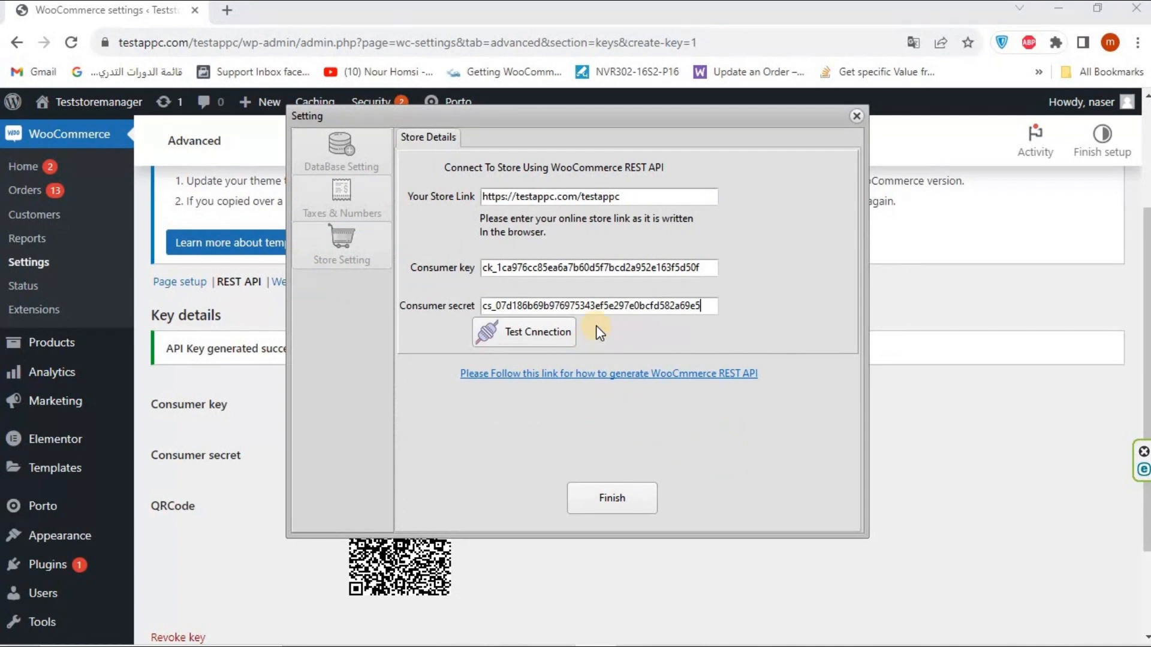
Step: Test the store connection, dismiss the result message, and finish the Store Manager setup
left_click(549, 336)
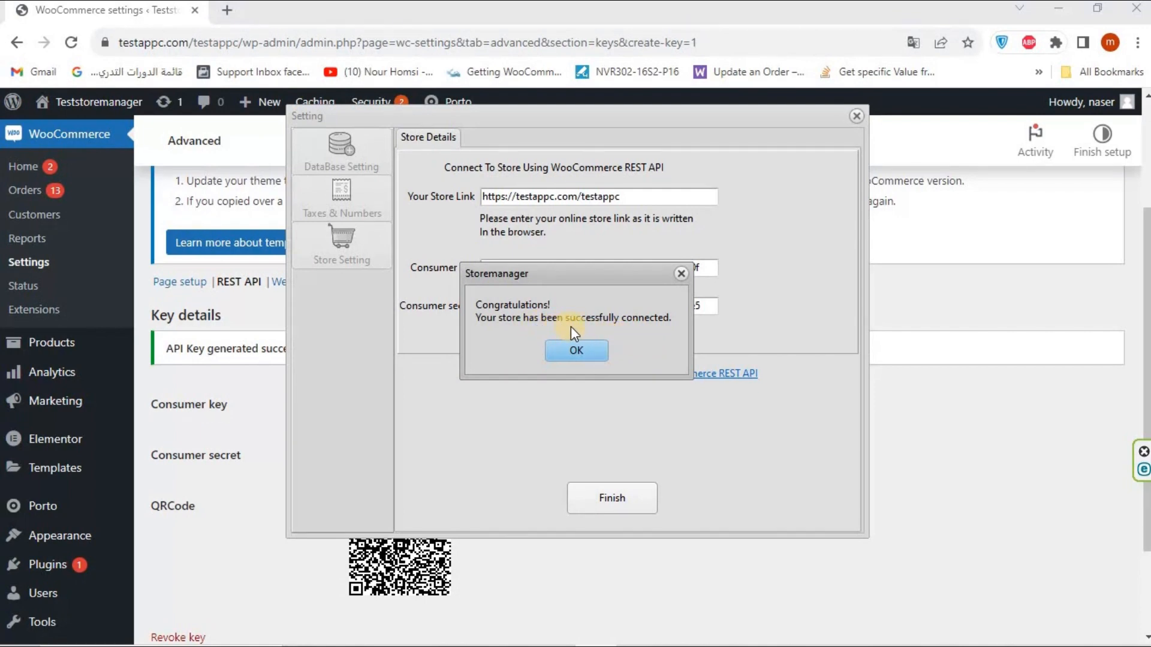
left_click(594, 347)
left_click(610, 498)
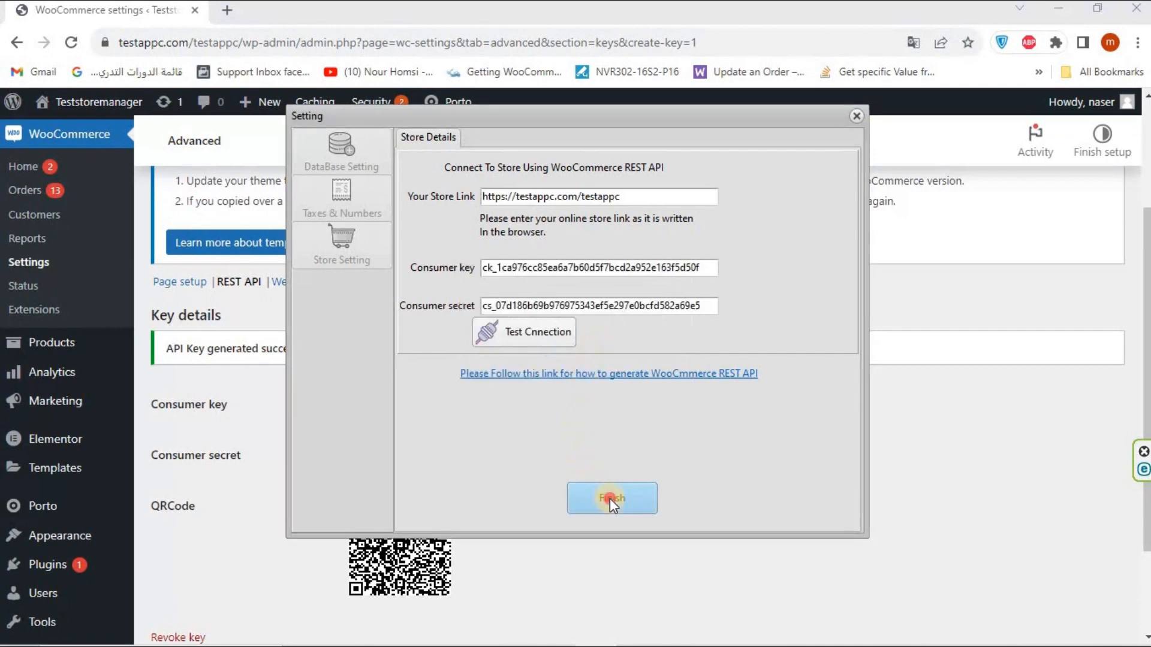